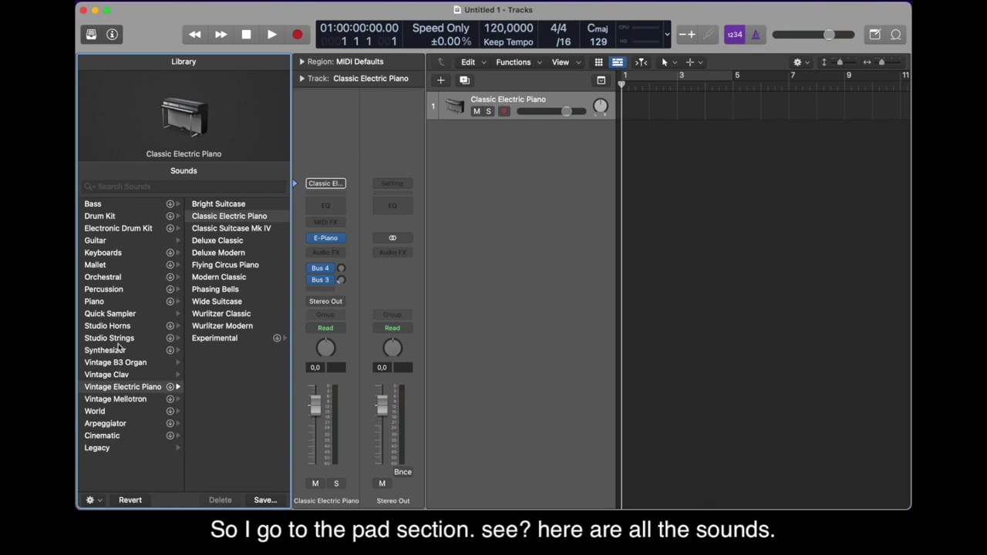
# Load the Infinity Pad sound from the Synthesizer Pad category onto the Classic Electric Piano track
pyautogui.click(219, 301)
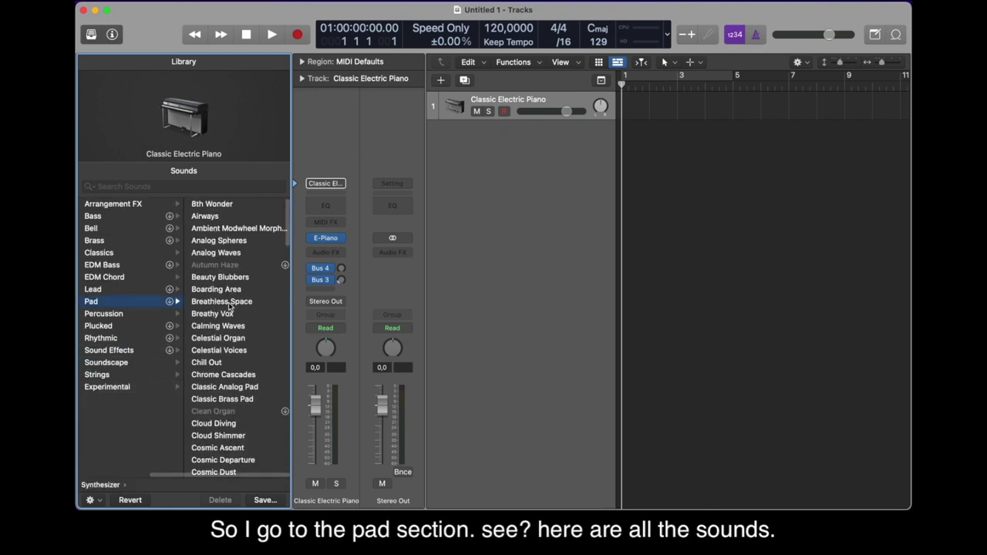
pyautogui.scroll(-2, 248, 422)
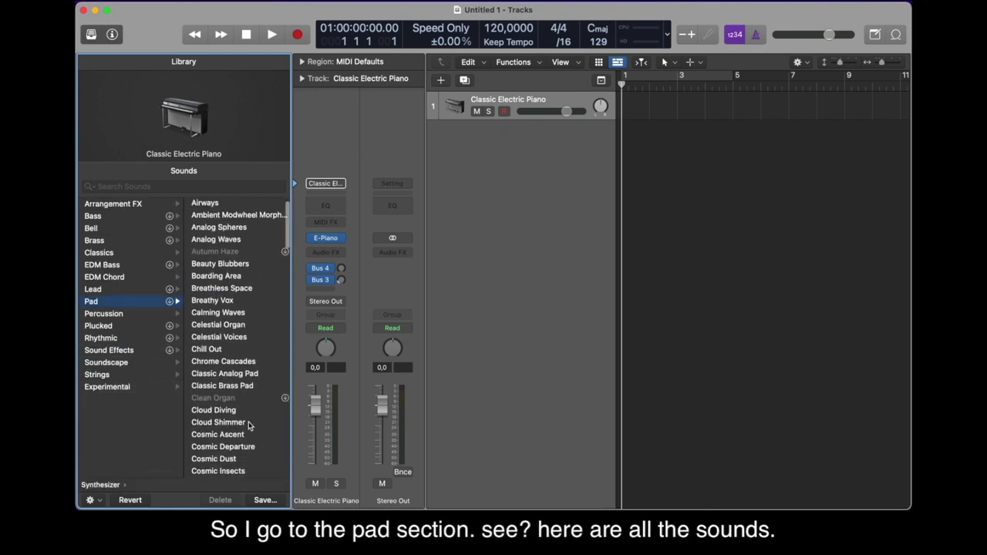
pyautogui.scroll(-10, 235, 396)
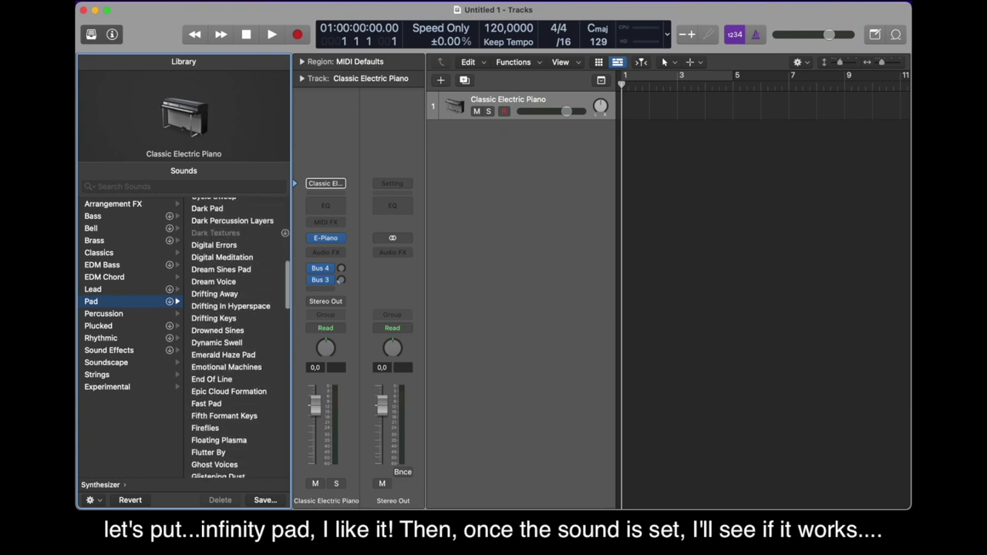
pyautogui.scroll(-3, 226, 391)
pyautogui.click(223, 345)
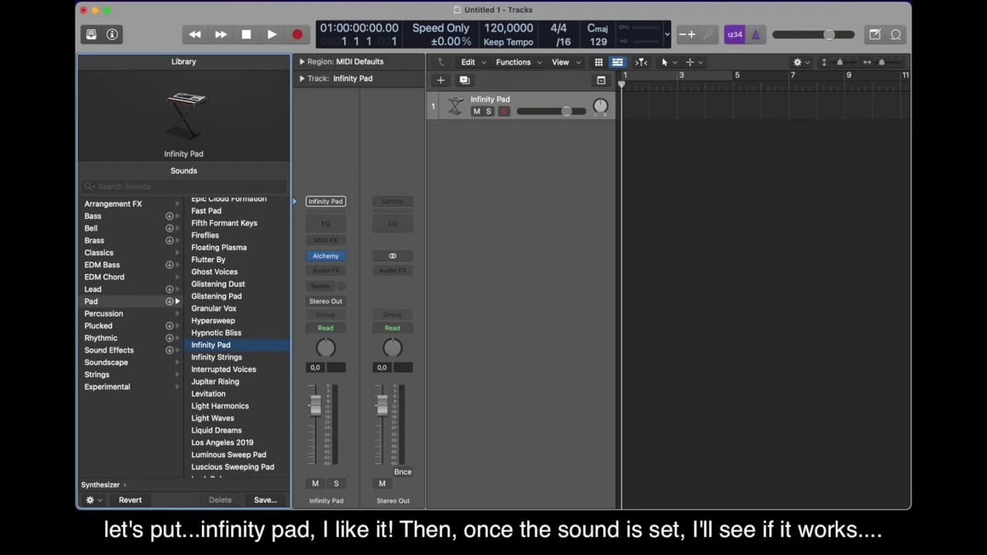
# Hide the sound library and set the project tempo to 70 BPM
pyautogui.click(91, 35)
pyautogui.click(252, 108)
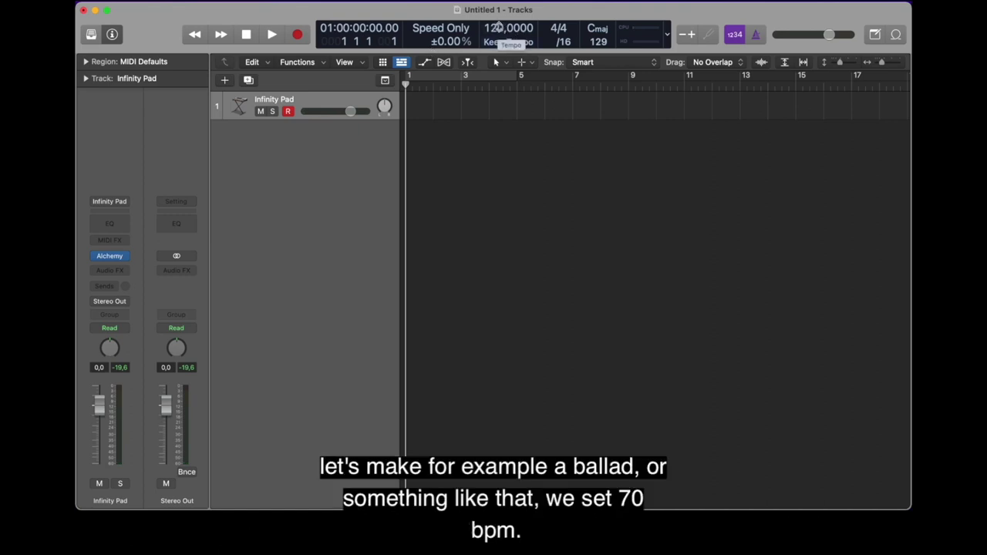
pyautogui.doubleClick(498, 27)
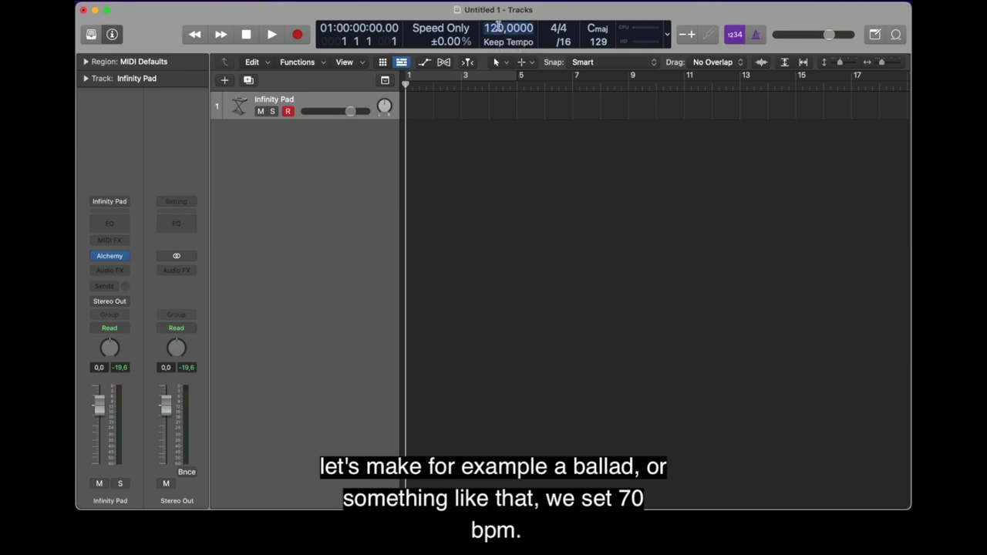
pyautogui.write('70')
pyautogui.press('Return')
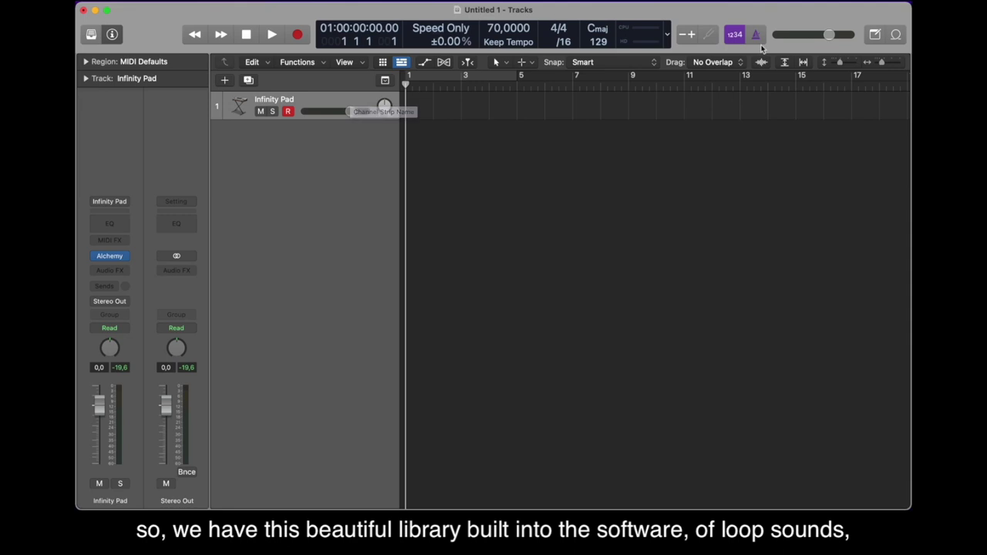
# Open the loop browser and look through the unfiltered list of Apple Loops
pyautogui.click(895, 35)
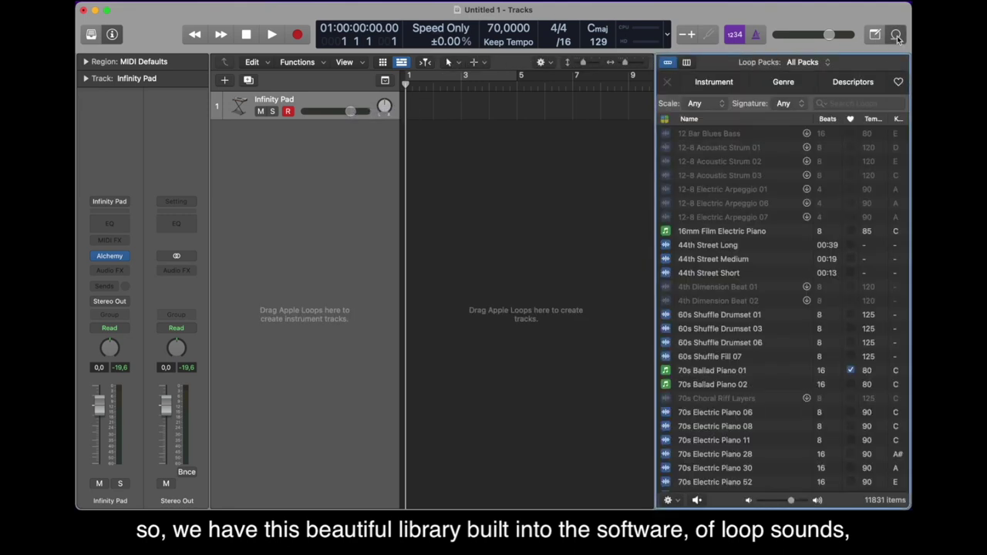
pyautogui.scroll(-10, 800, 185)
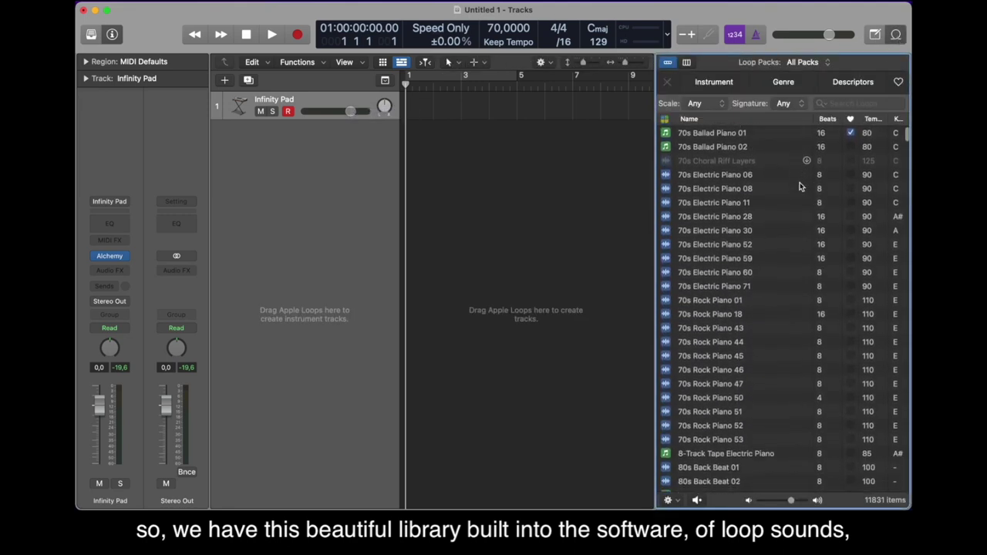
pyautogui.scroll(-5, 799, 185)
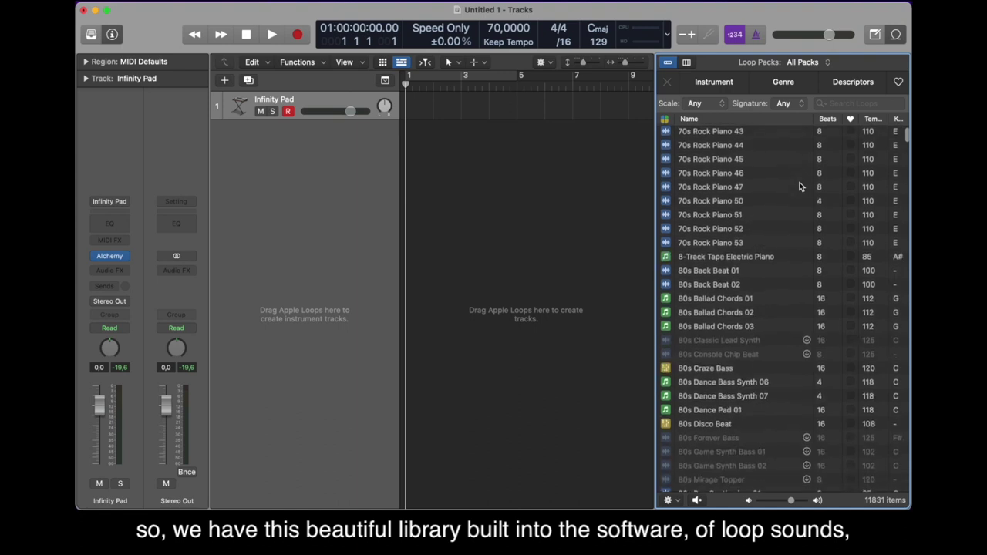
pyautogui.scroll(3, 799, 185)
pyautogui.scroll(10, 799, 185)
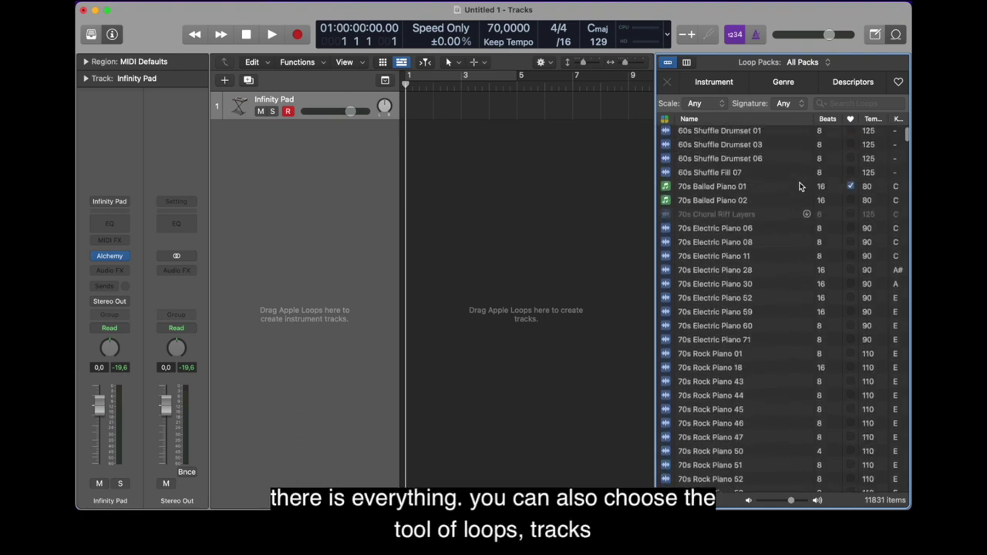
pyautogui.scroll(4, 800, 185)
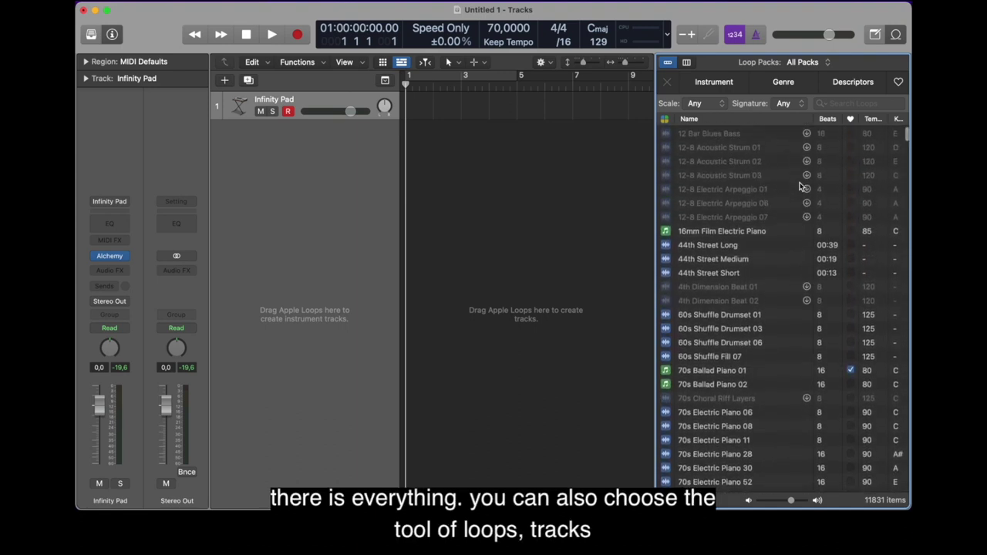
pyautogui.scroll(-2, 799, 185)
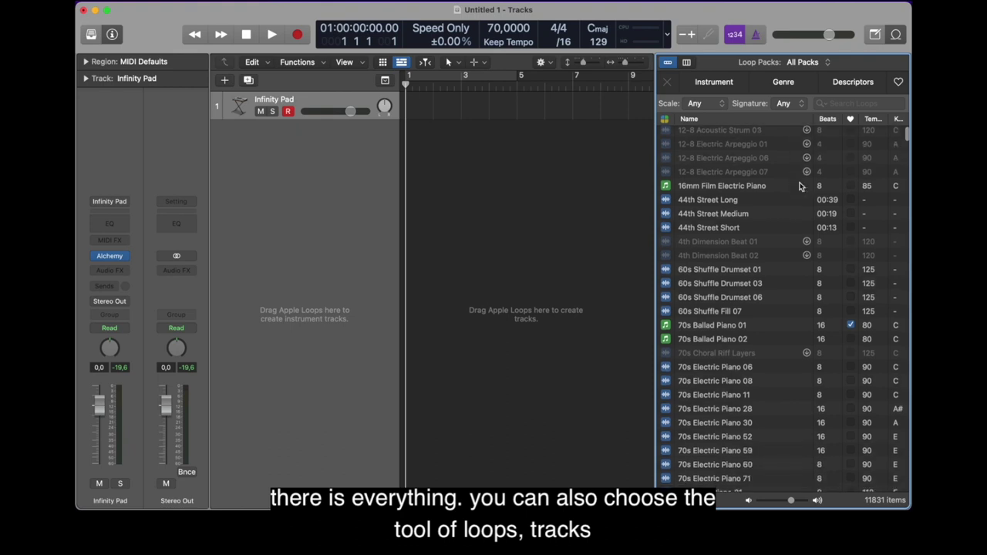
pyautogui.scroll(-4, 800, 186)
pyautogui.scroll(-2, 799, 185)
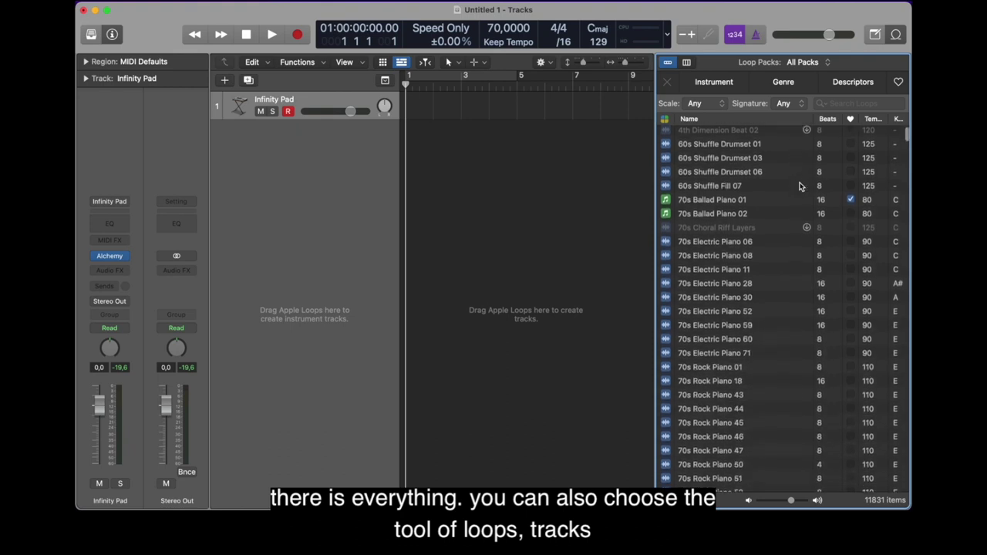
# Examine the loop browser's filter categories for instrument, genre and descriptors
pyautogui.click(721, 83)
pyautogui.scroll(-1, 756, 264)
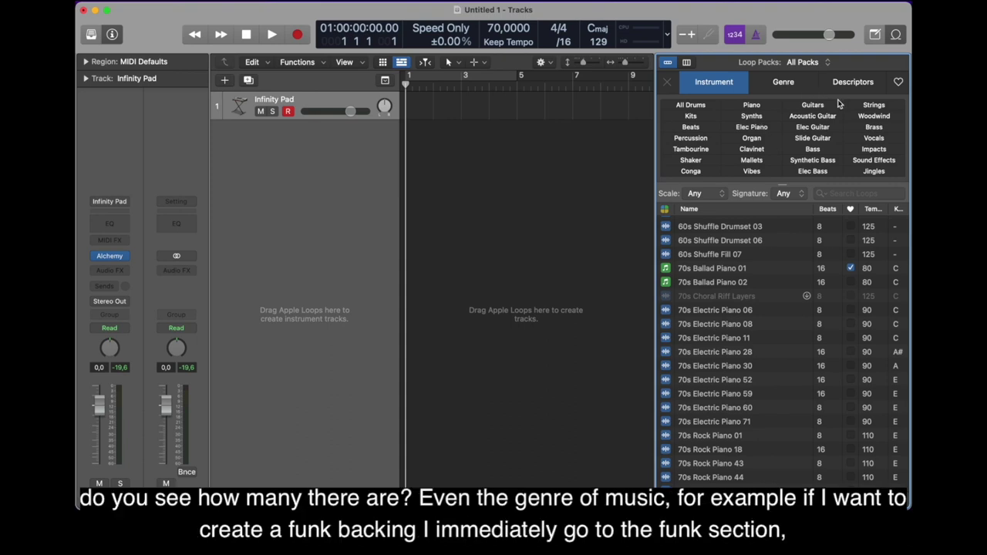
pyautogui.click(786, 88)
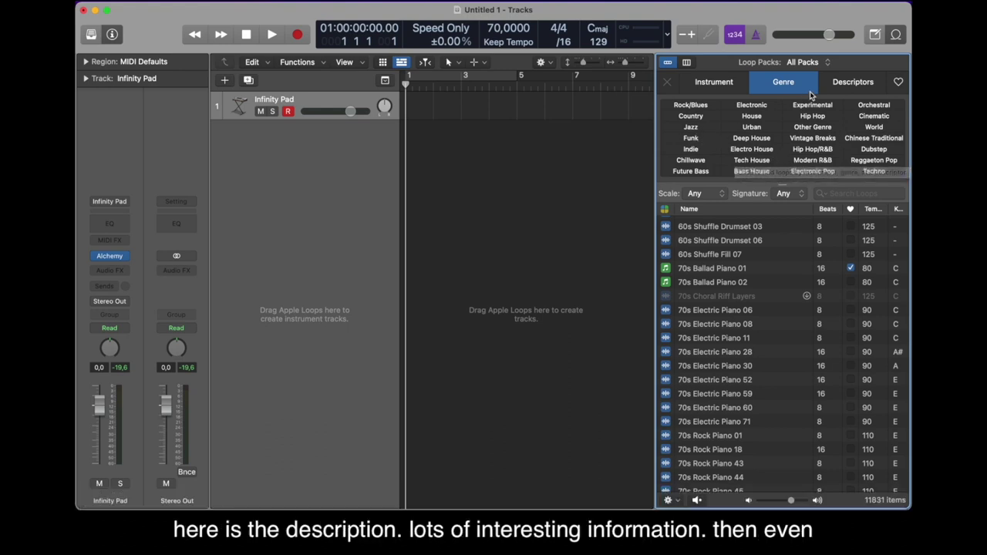
pyautogui.click(848, 87)
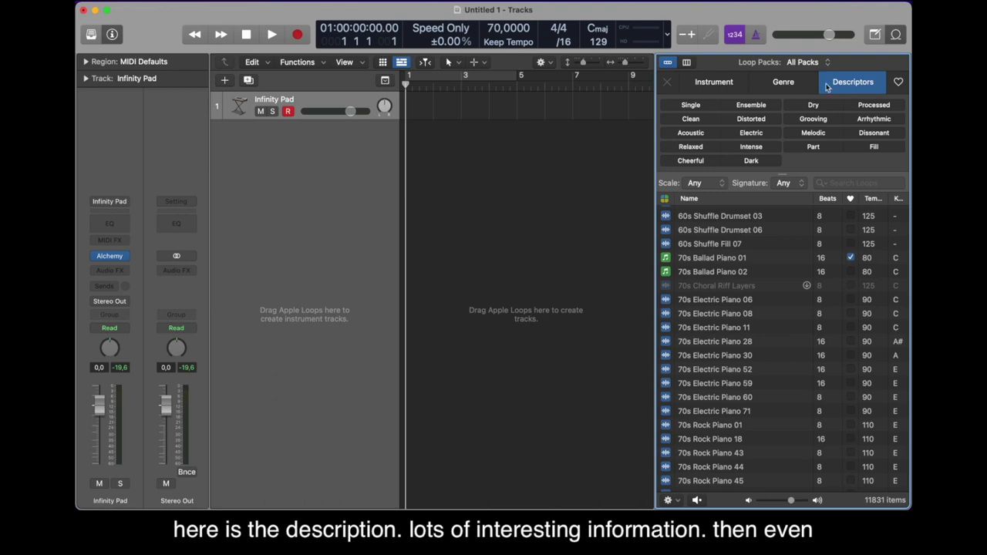
pyautogui.click(779, 82)
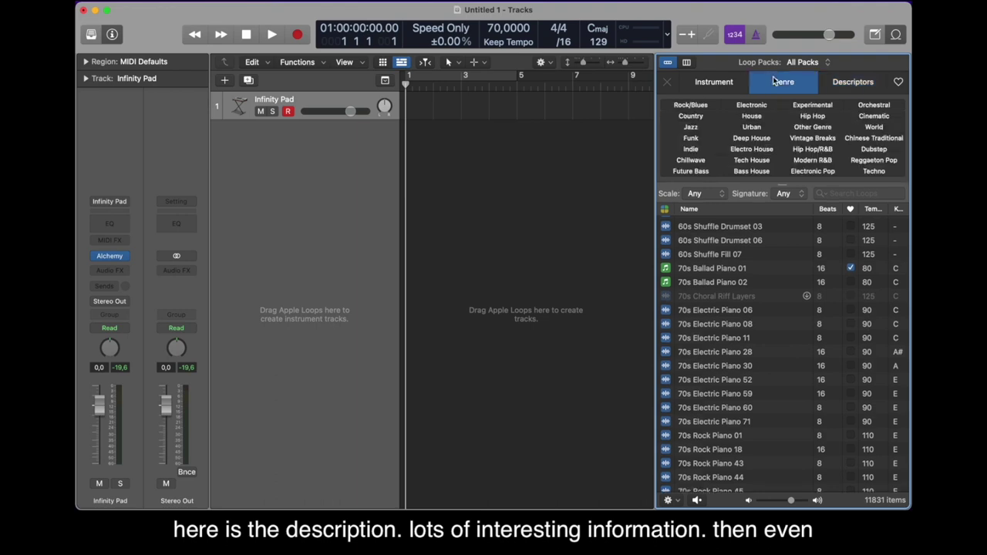
# Filter the loops to the Kits instrument category and sort them by ascending tempo
pyautogui.click(736, 85)
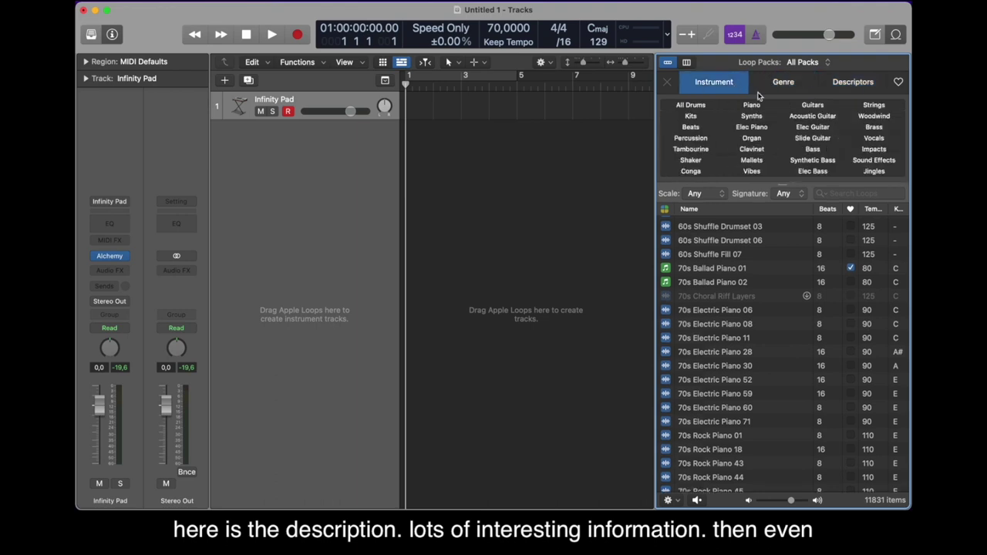
pyautogui.scroll(-3, 877, 289)
pyautogui.scroll(5, 871, 270)
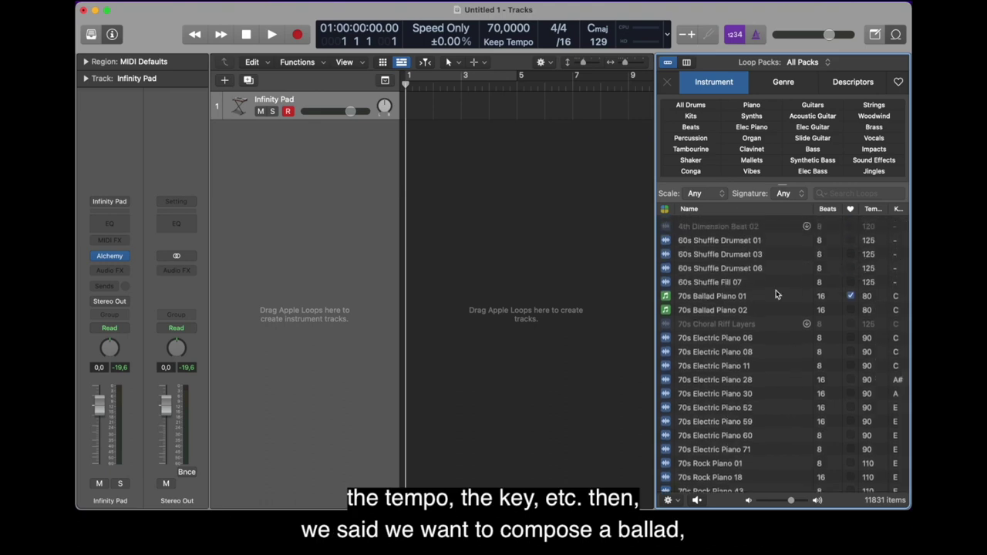
pyautogui.scroll(5, 775, 291)
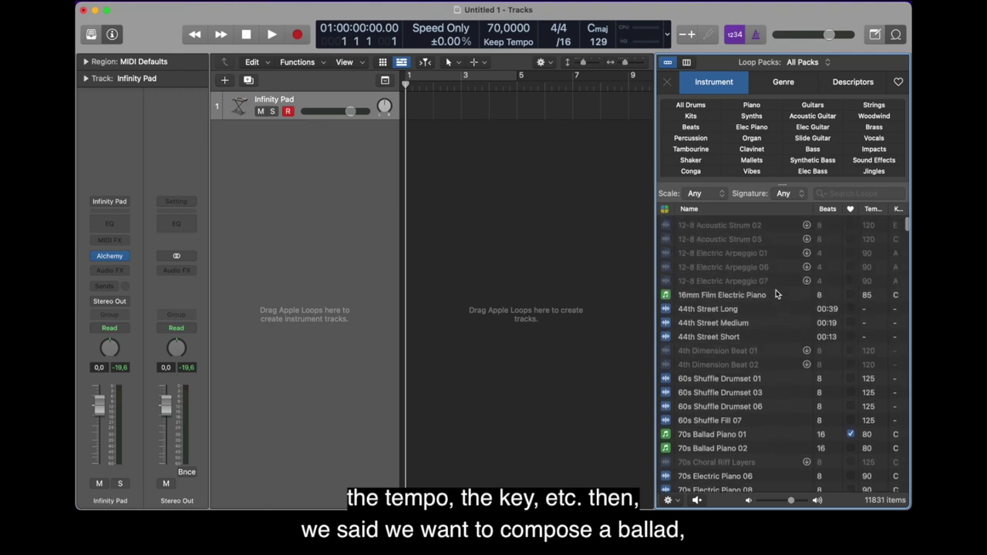
pyautogui.scroll(-3, 776, 293)
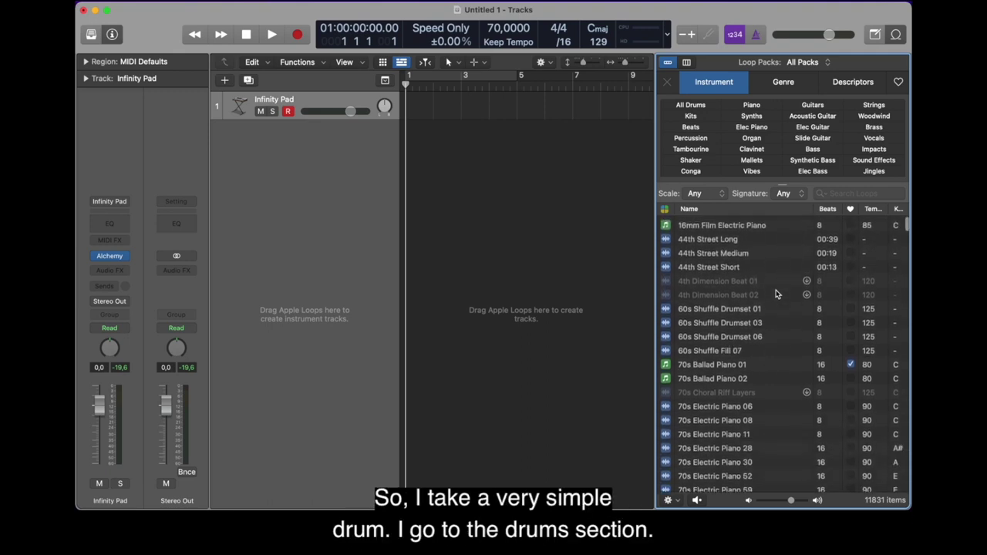
pyautogui.scroll(-6, 775, 293)
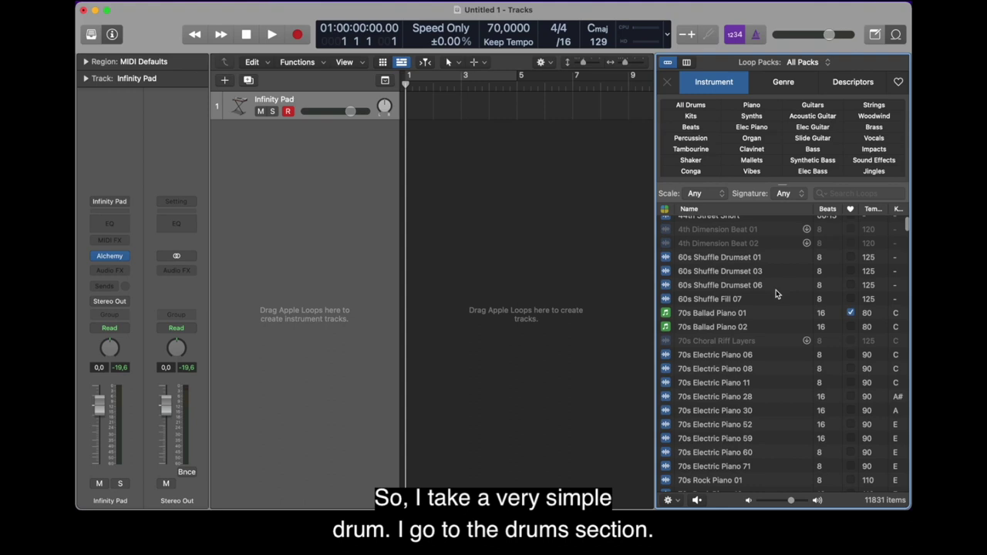
pyautogui.click(691, 116)
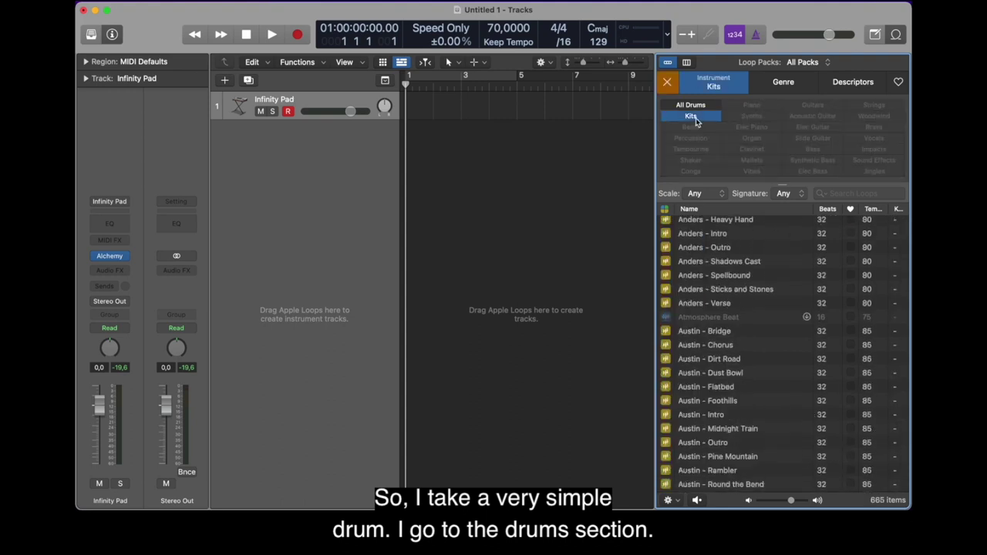
pyautogui.scroll(10, 750, 231)
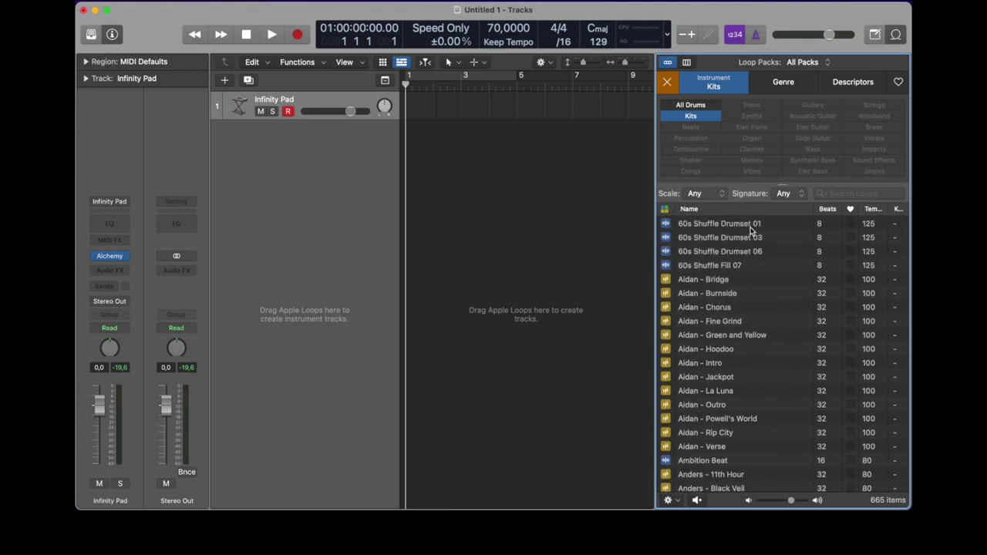
pyautogui.scroll(-1, 759, 228)
pyautogui.click(871, 208)
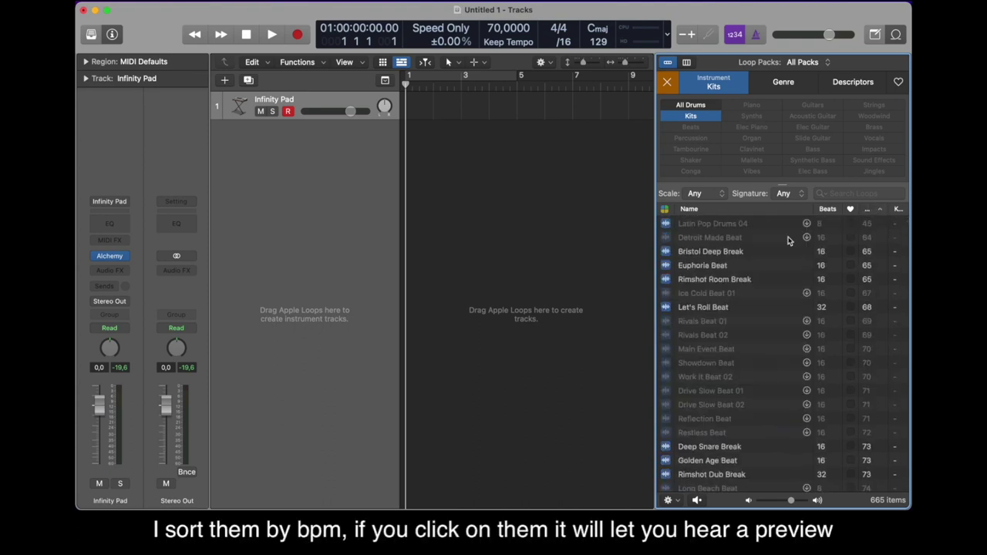
# Preview the 75 BPM drum loops City Lights Beat, Concrete Jungle Beat 01, M Style Beat and Panorama Beat
pyautogui.scroll(-5, 777, 247)
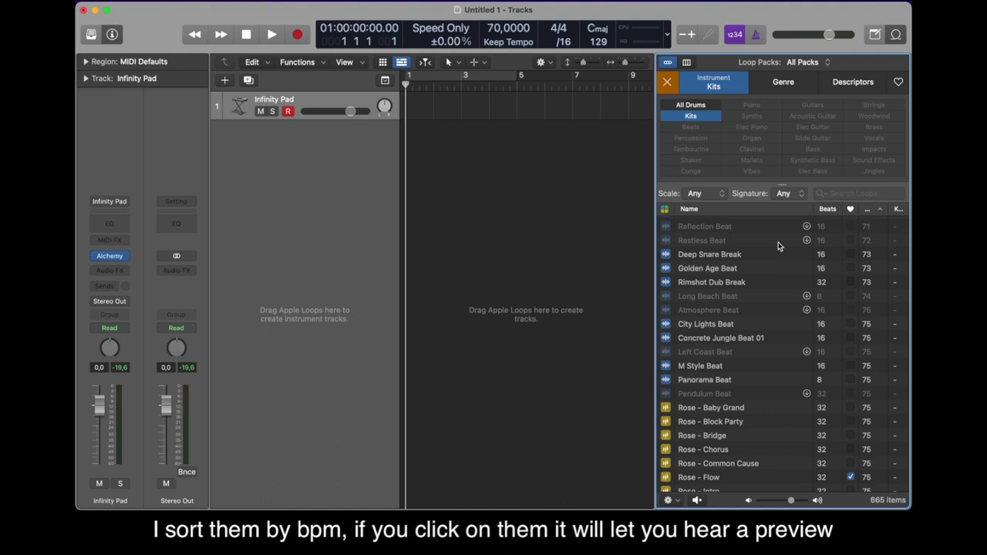
pyautogui.scroll(-2, 778, 247)
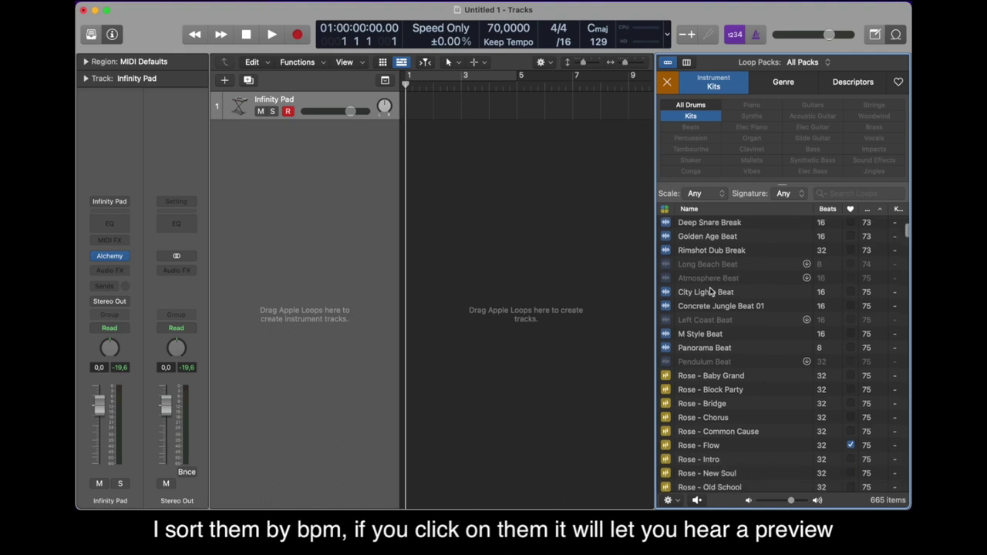
pyautogui.click(710, 291)
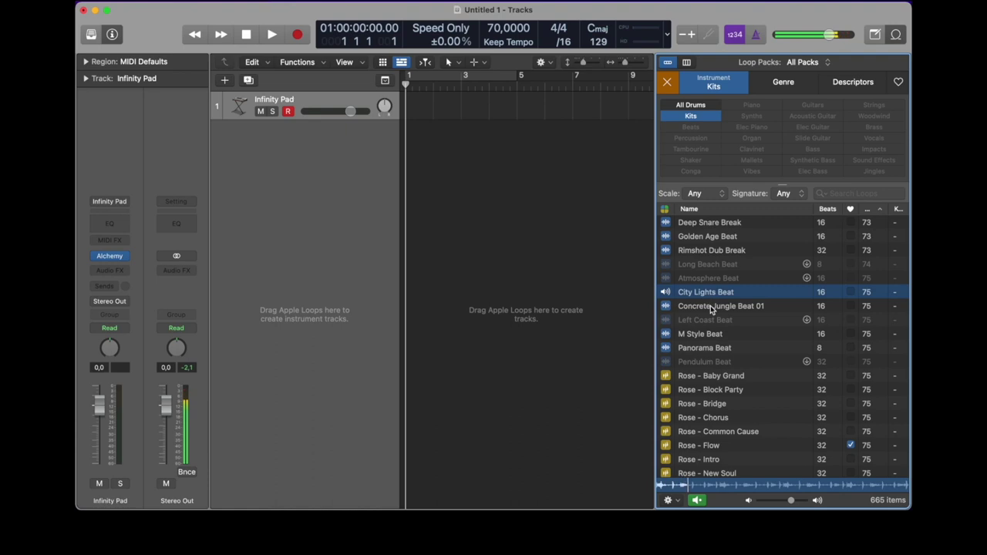
pyautogui.click(711, 306)
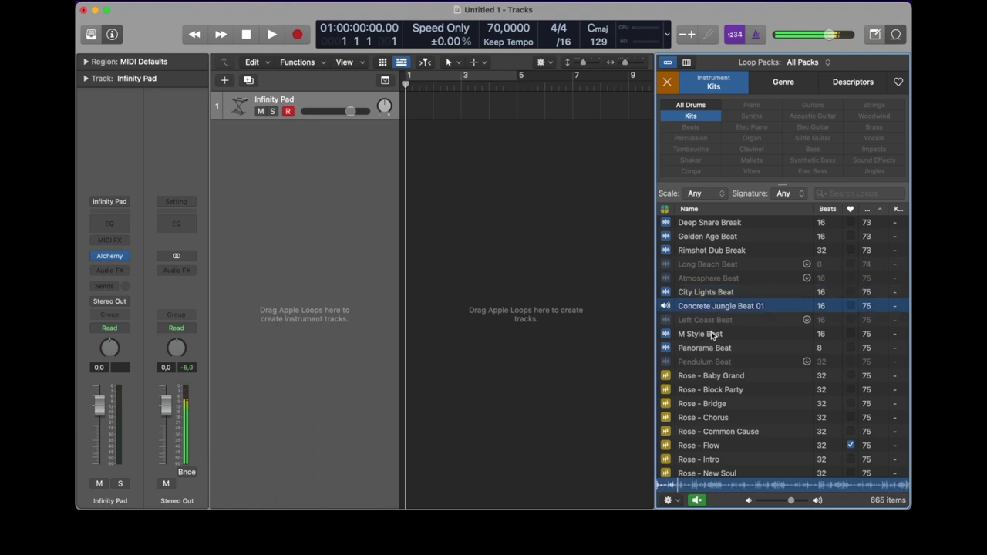
pyautogui.click(713, 335)
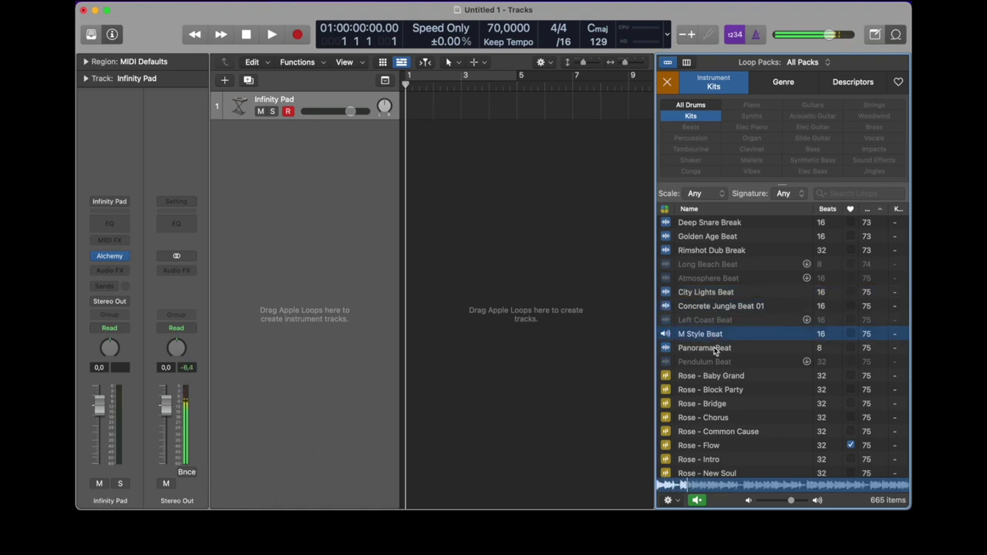
pyautogui.click(713, 348)
# Preview the drummer loops Tyrell - Blue and Tyrell - Chorus, and stop playback on Tyrell - Chorus
pyautogui.scroll(-10, 713, 346)
pyautogui.scroll(-3, 713, 346)
pyautogui.scroll(5, 714, 310)
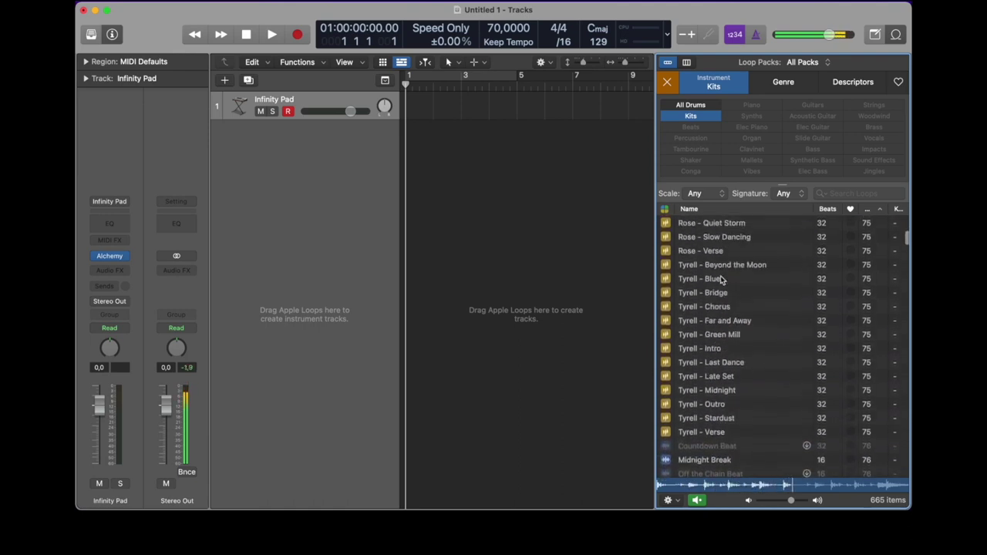
pyautogui.click(721, 279)
pyautogui.click(726, 307)
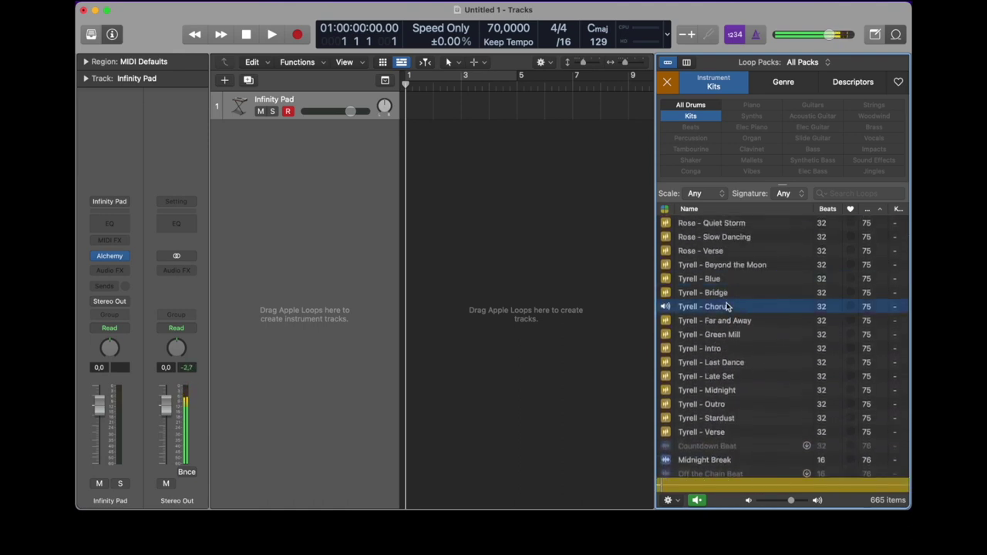
pyautogui.scroll(2, 726, 306)
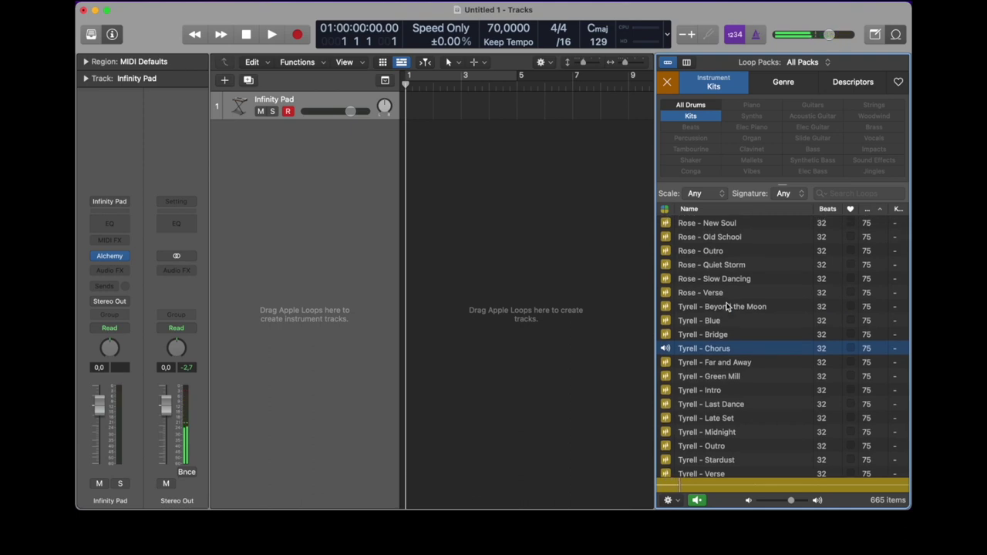
pyautogui.click(707, 352)
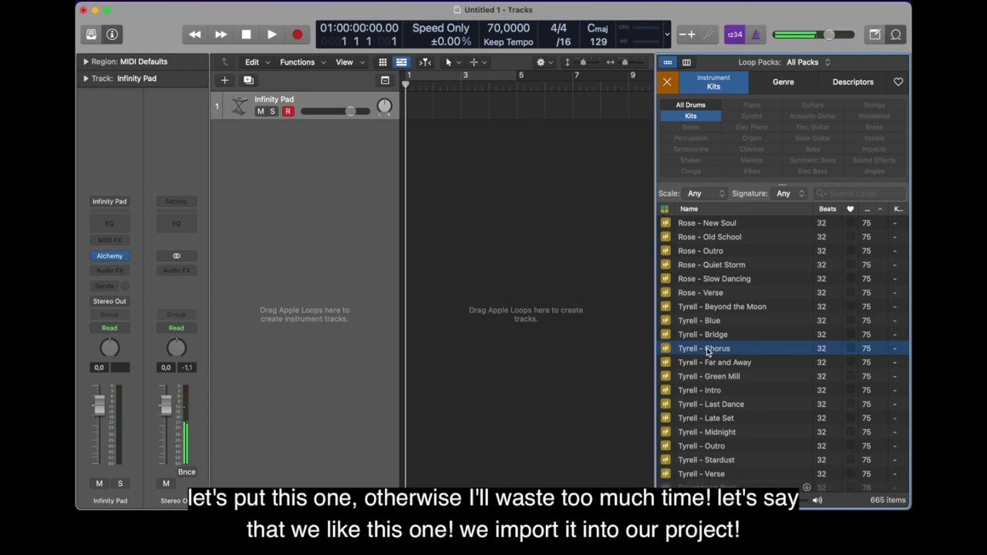
# Add the Tyrell - Chorus loop to the project as a new track starting at bar 1, and play it from the start
pyautogui.moveTo(708, 352); pyautogui.dragTo(407, 173)
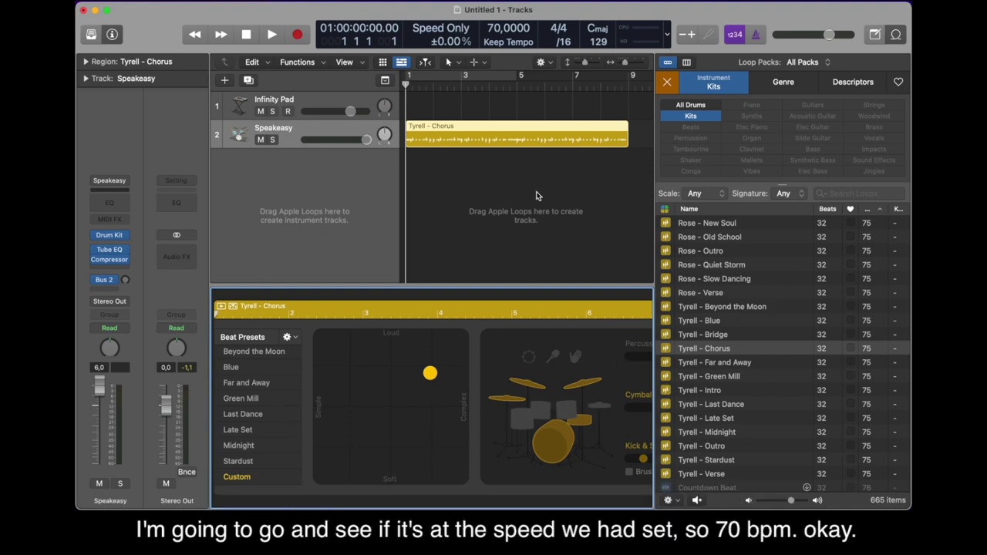
pyautogui.click(409, 87)
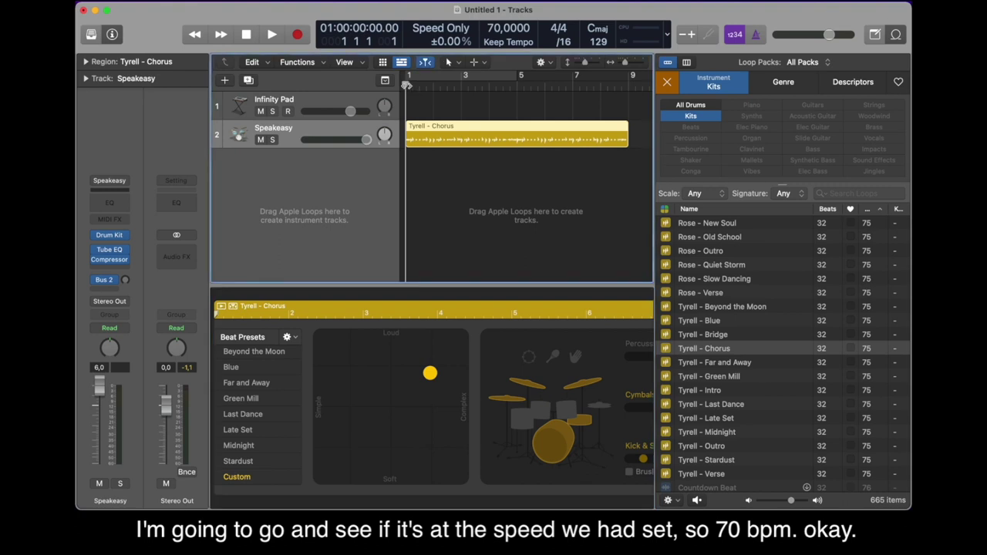
pyautogui.press('space')
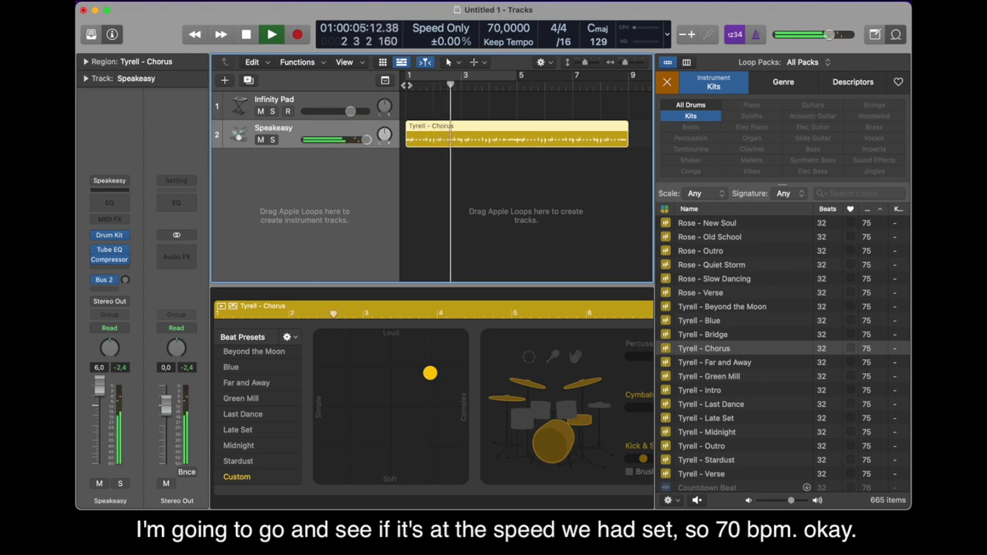
pyautogui.press('space')
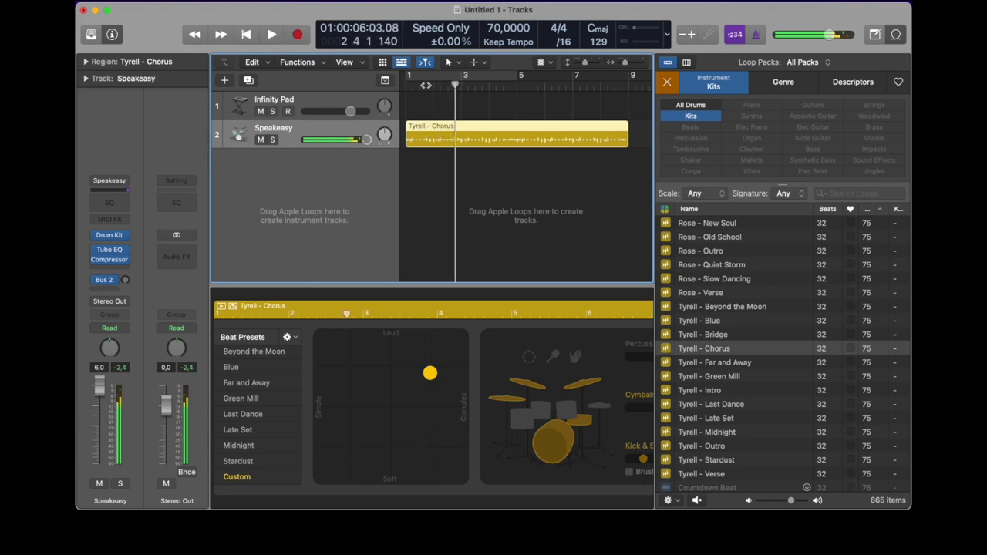
# Hide the inspector and loop browser, and loop the Tyrell - Chorus region past bar 23
pyautogui.click(112, 34)
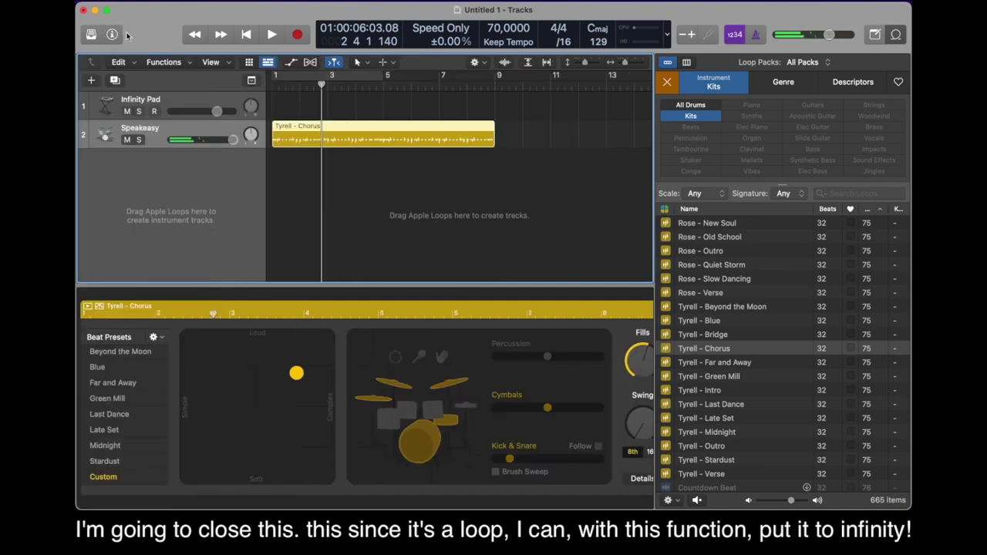
pyautogui.click(896, 34)
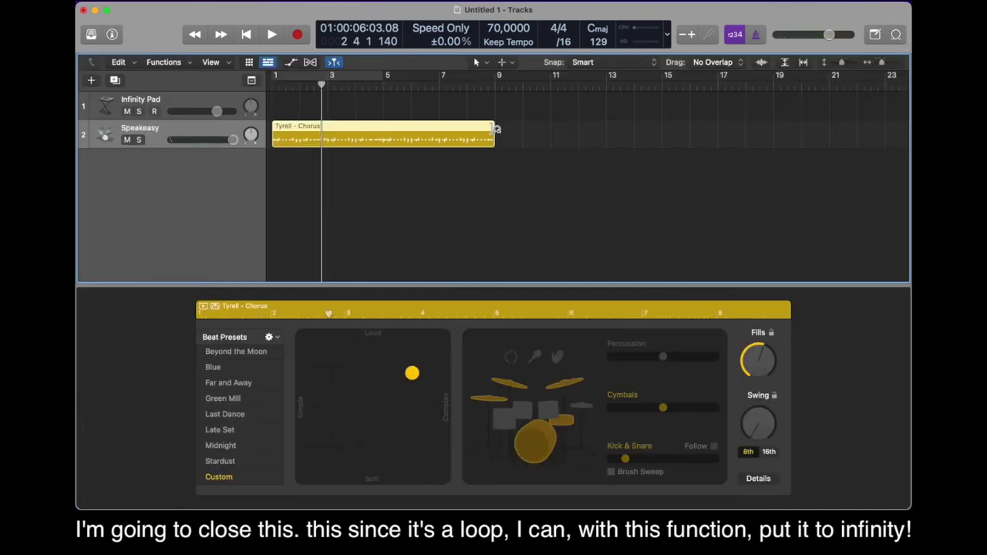
pyautogui.moveTo(495, 128); pyautogui.dragTo(909, 121)
pyautogui.hscroll(-20, 586, 193)
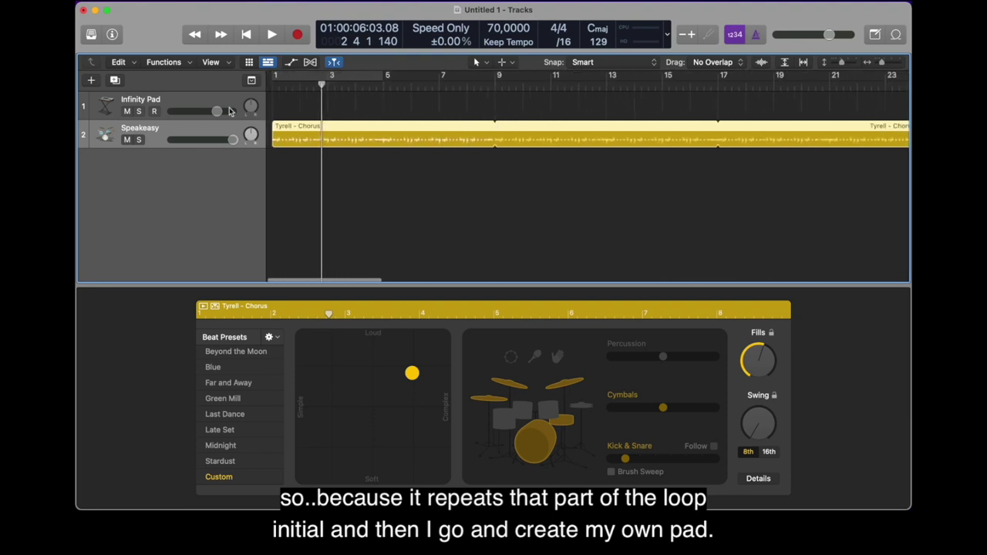
# Record a sustained chord of about six bars on the Infinity Pad track from bar 1 over the drum loop
pyautogui.click(203, 99)
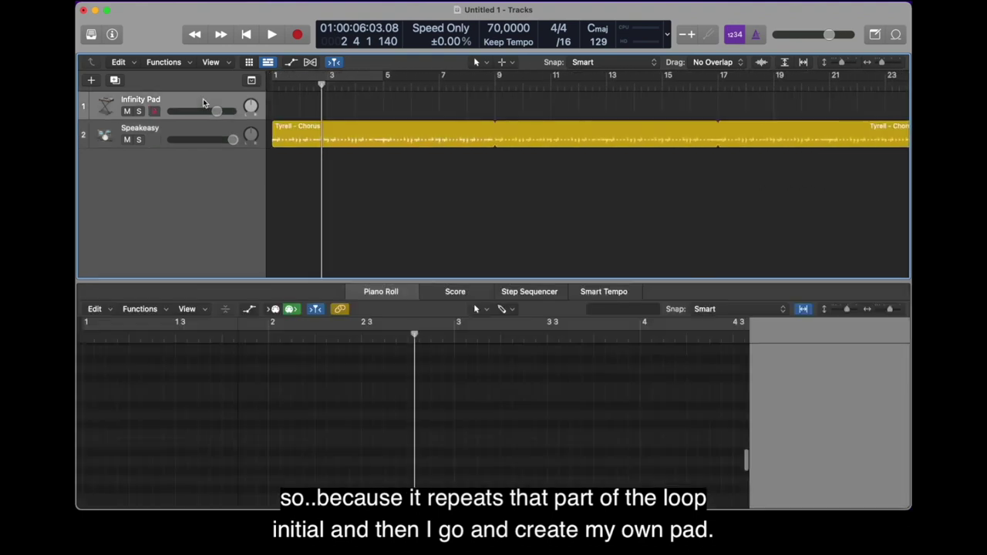
pyautogui.click(154, 112)
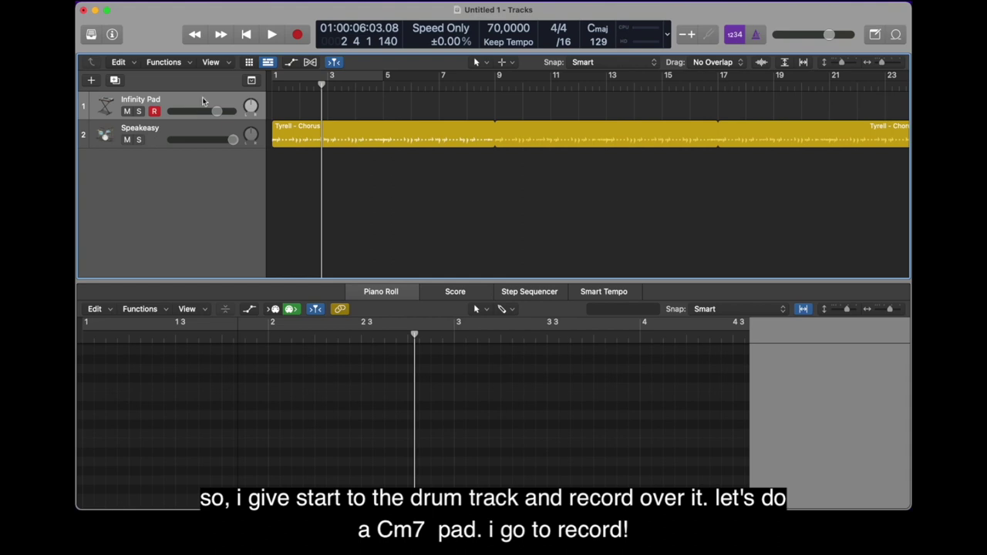
pyautogui.click(270, 84)
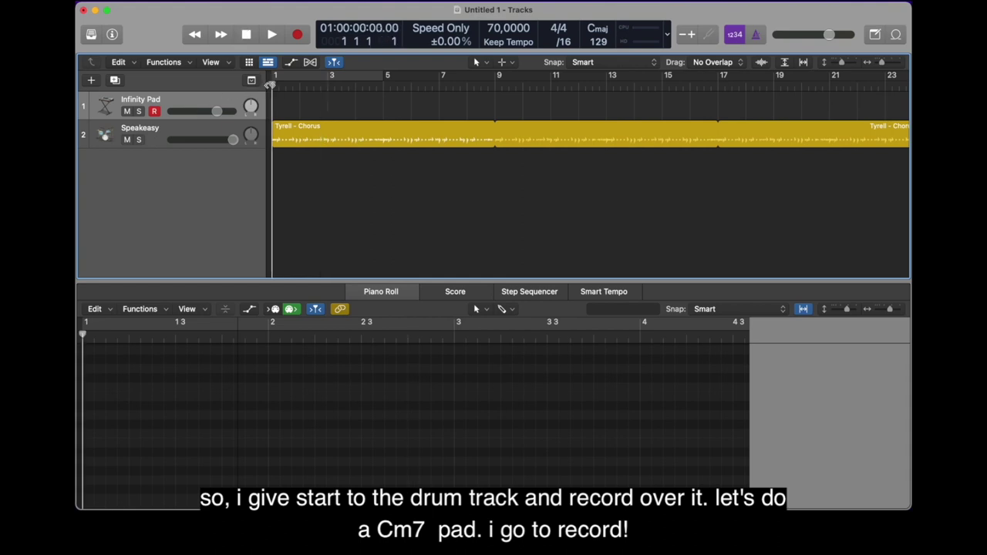
pyautogui.click(297, 35)
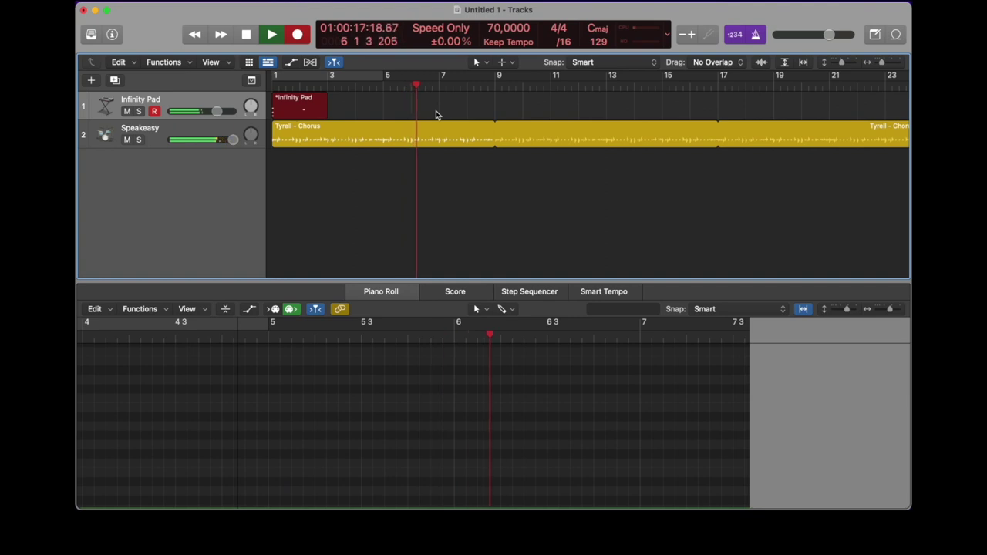
pyautogui.hotkey('shift', 'r')
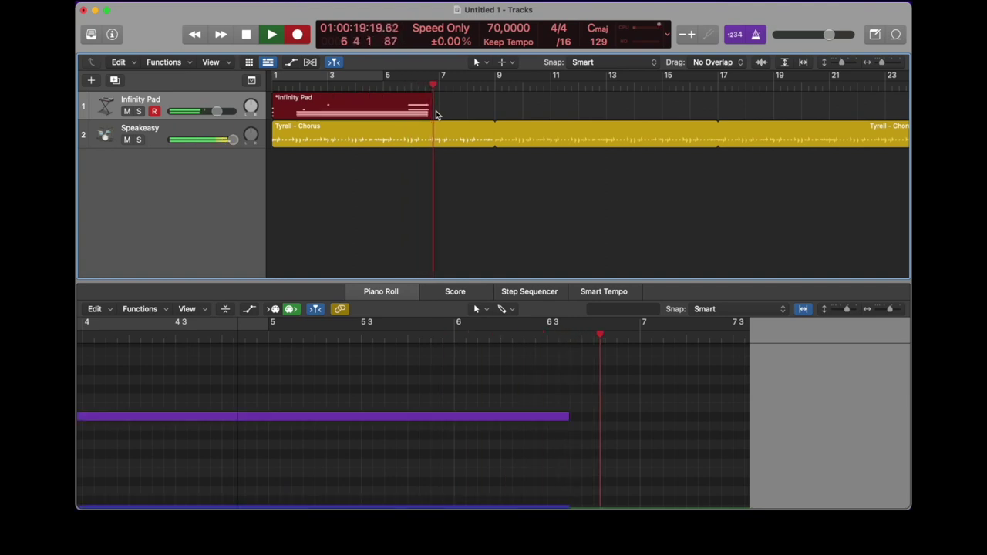
pyautogui.press('space')
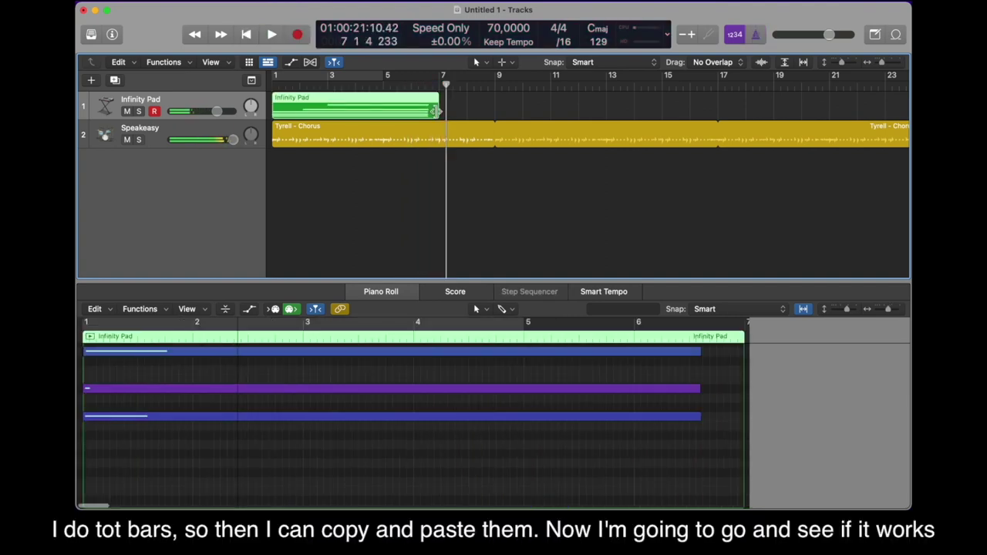
# Play the recorded pad region together with the drum loop from bar 1 and stop in bar 5
pyautogui.press('Return')
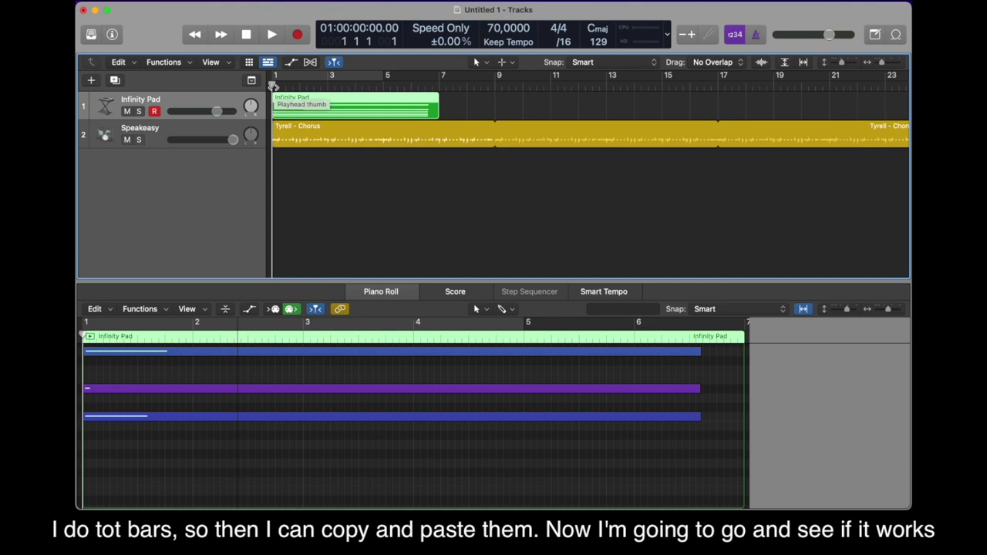
pyautogui.press('space')
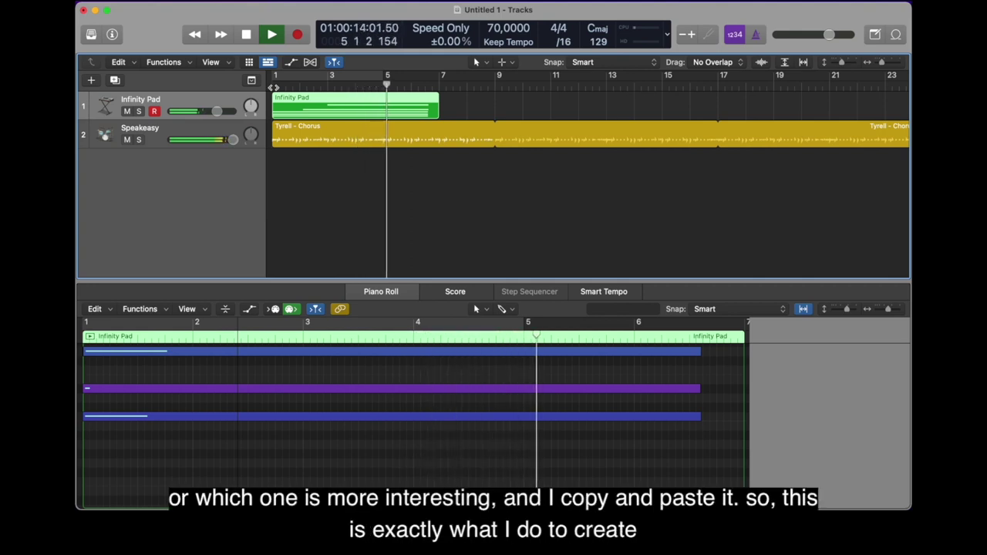
pyautogui.press('space')
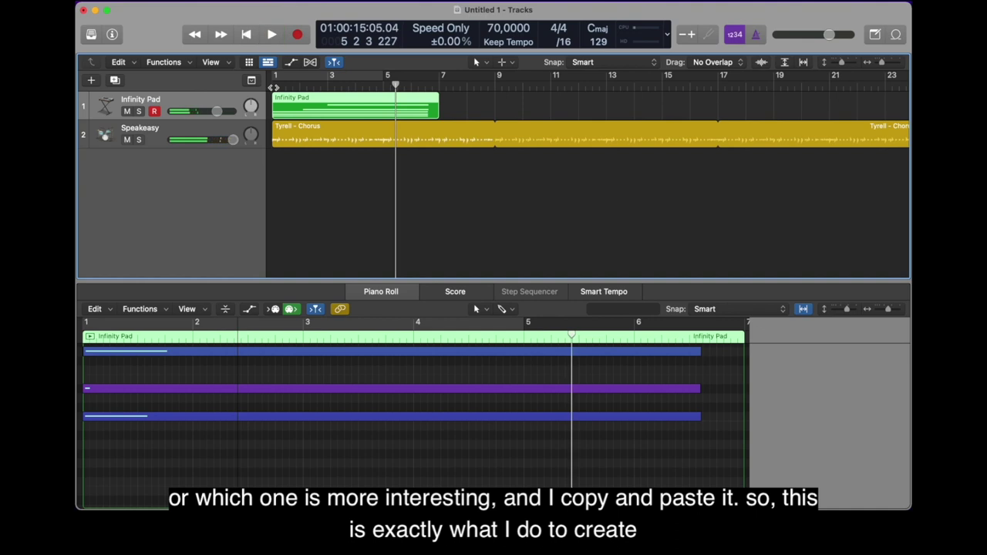
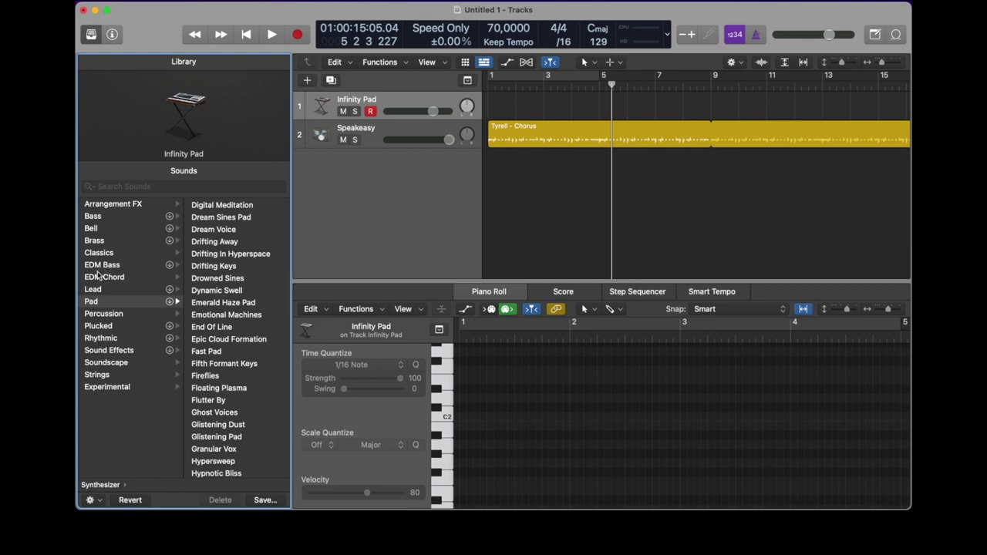
# Replace the Infinity Pad sound with Steinway Grand Piano from the library's Piano category
pyautogui.hscroll(-3, 98, 274)
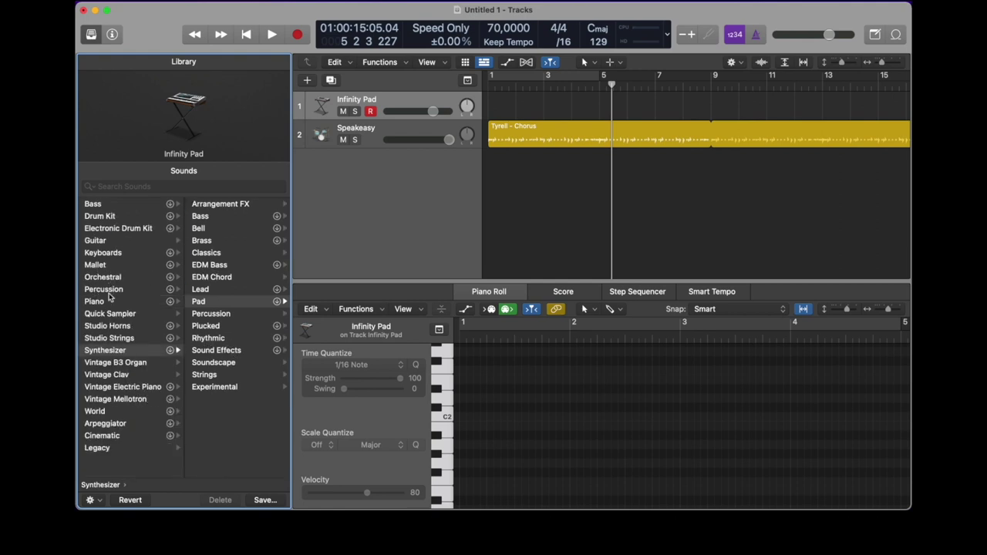
pyautogui.click(94, 301)
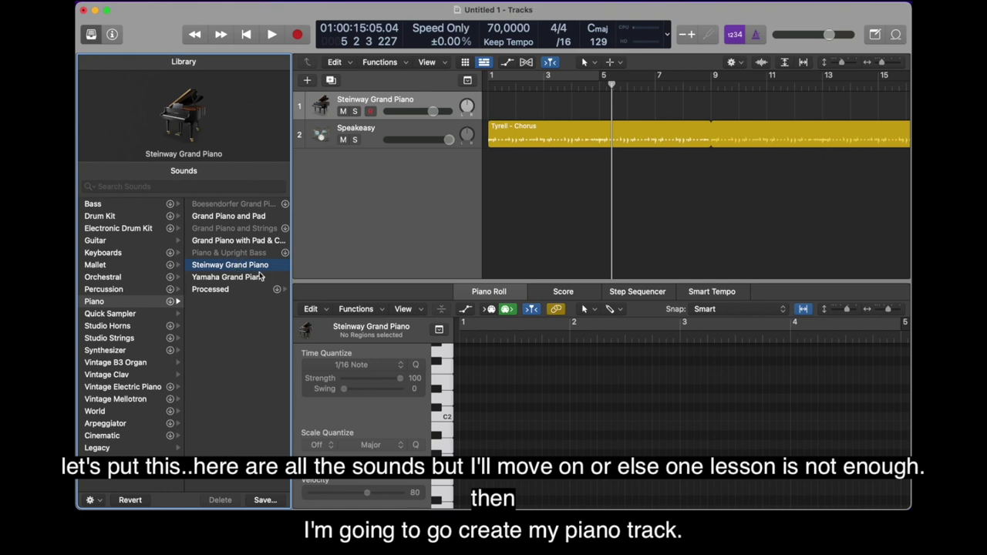
pyautogui.click(91, 35)
pyautogui.click(273, 87)
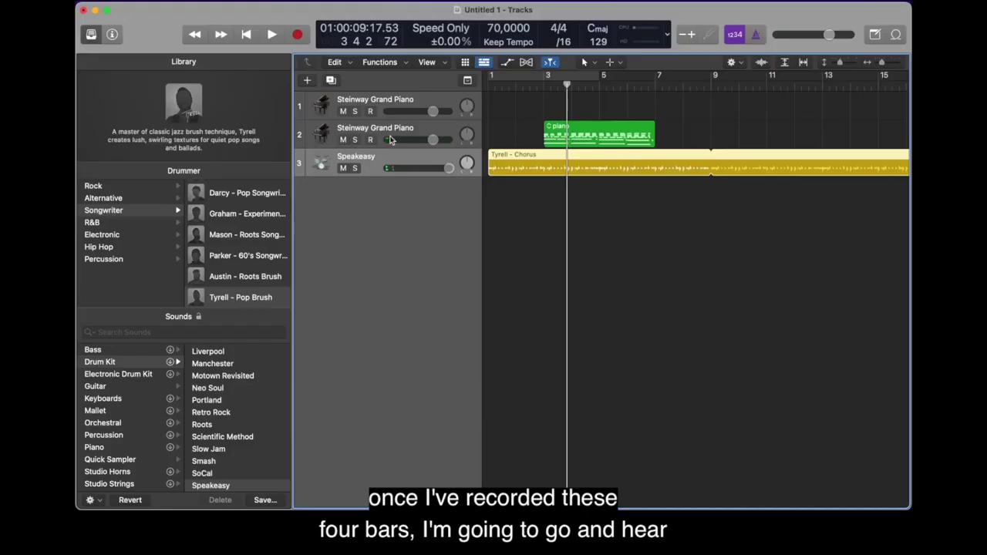
# Examine the notation of the piano region at bars 3 to 6 in the Score editor, and play the song from bar 2
pyautogui.click(93, 39)
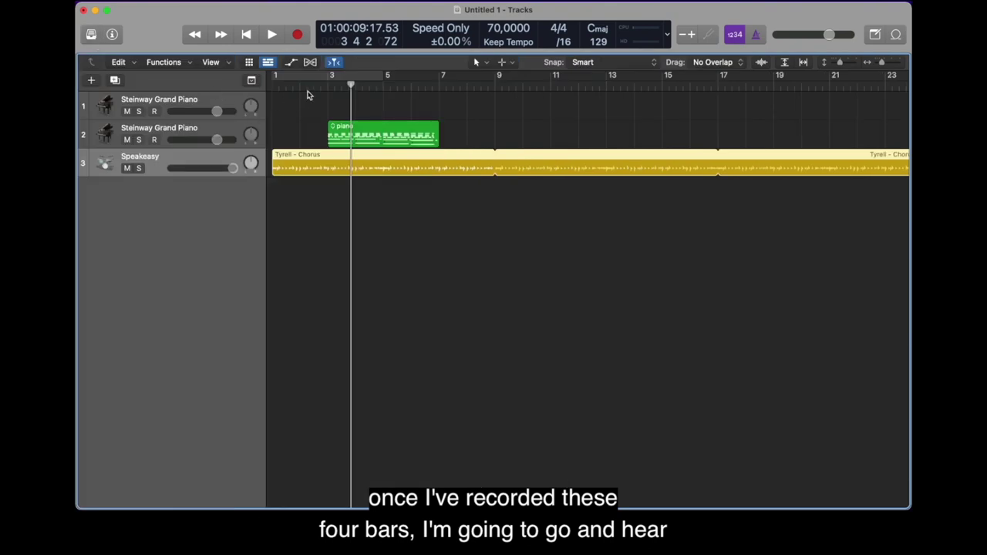
pyautogui.click(322, 85)
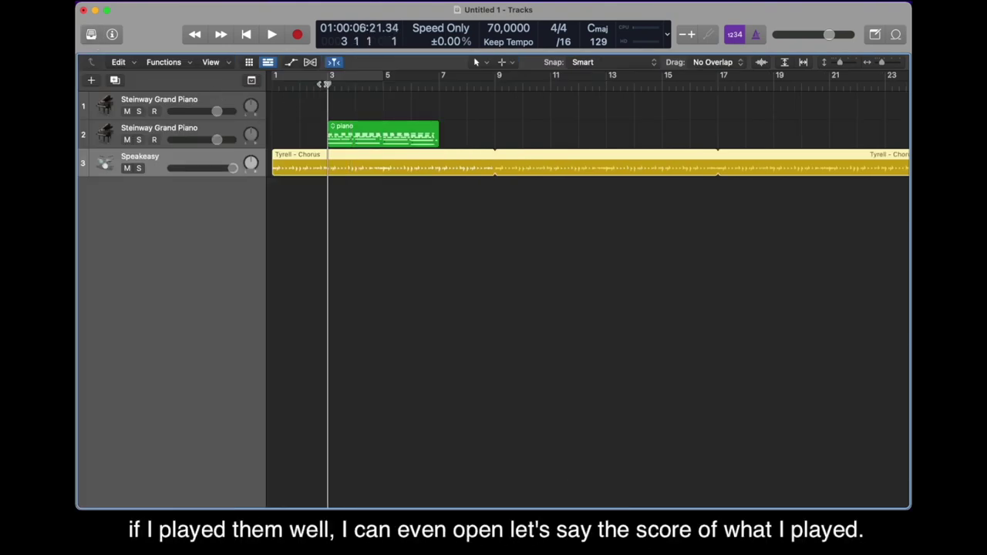
pyautogui.doubleClick(351, 135)
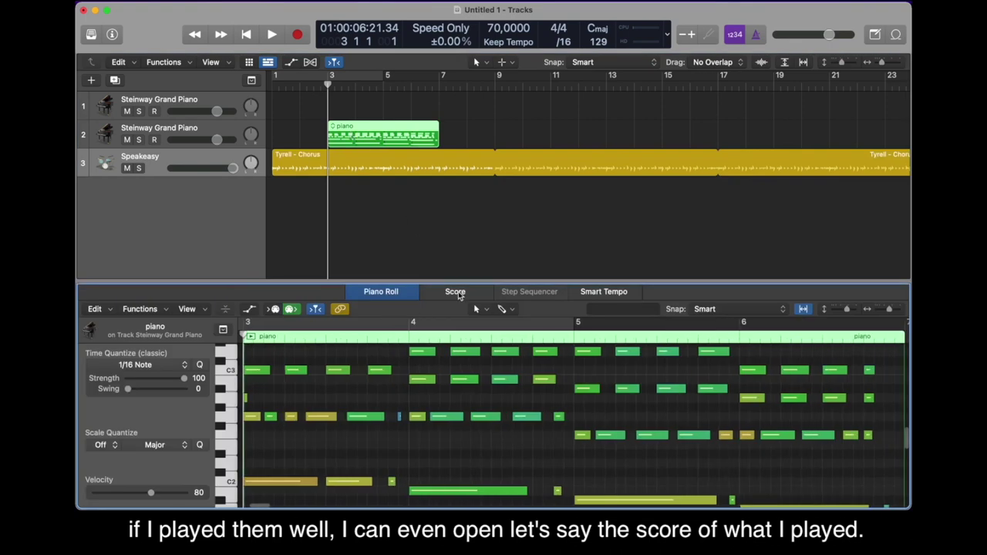
pyautogui.click(456, 292)
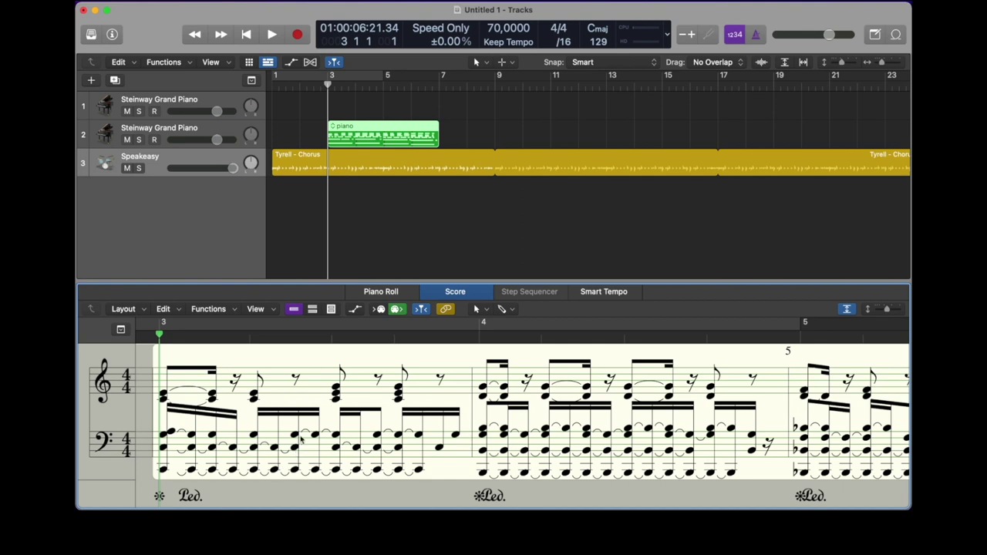
pyautogui.hscroll(10, 301, 438)
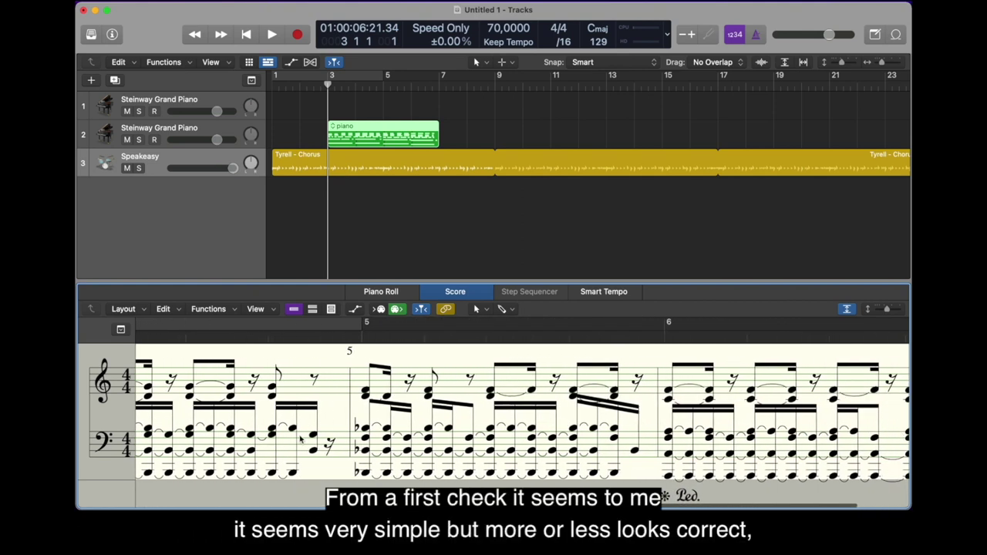
pyautogui.hscroll(5, 301, 438)
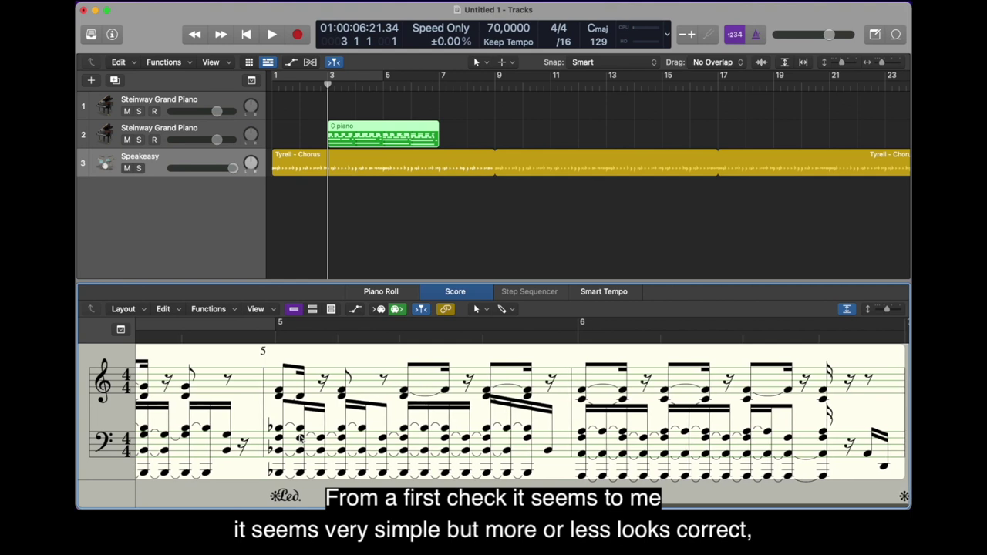
pyautogui.hscroll(-10, 301, 438)
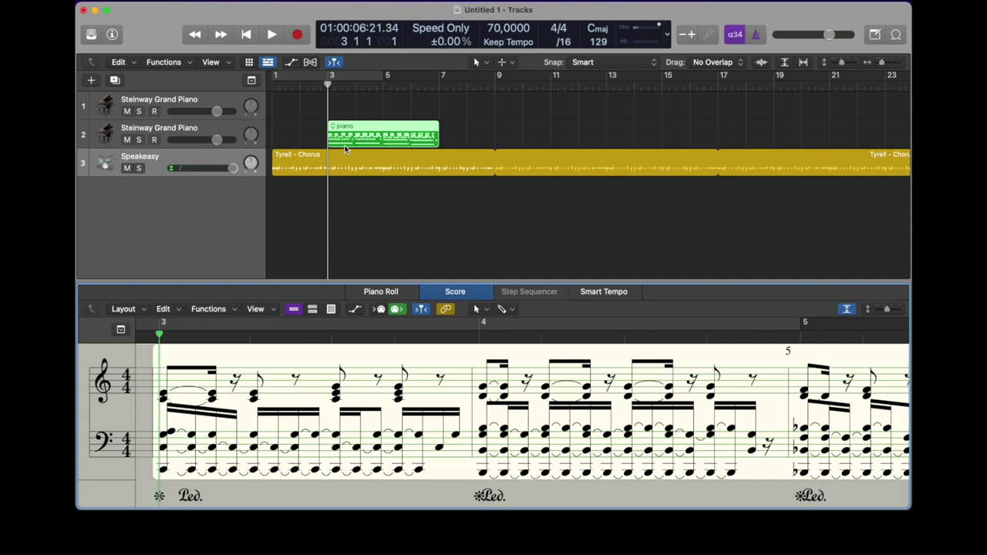
pyautogui.click(300, 87)
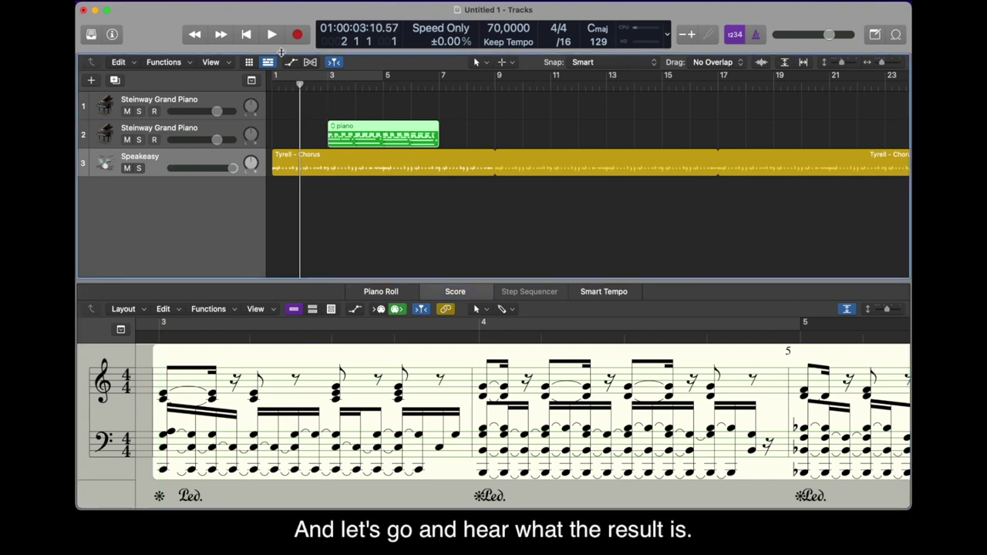
pyautogui.click(272, 35)
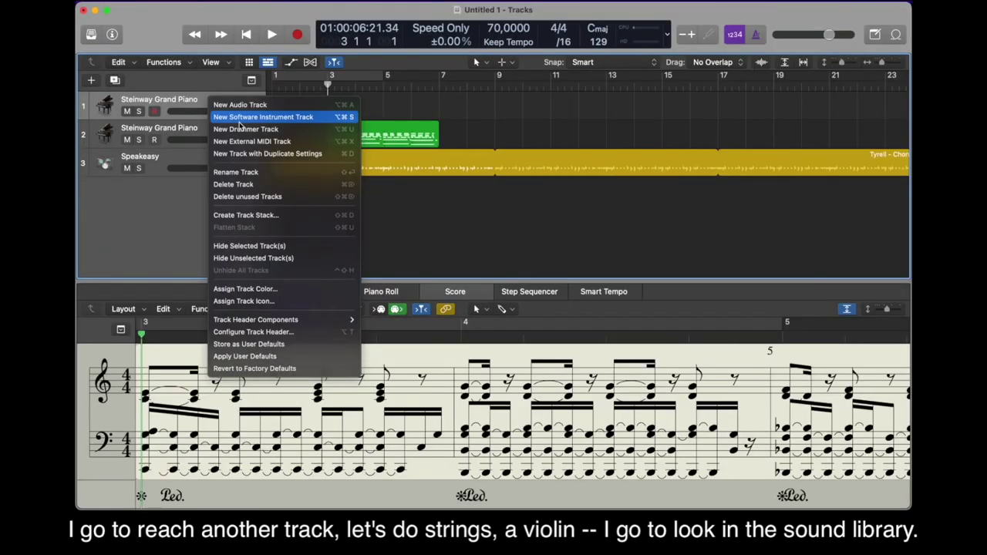
# Add a new software instrument track and give it the Full Strings sound from the Orchestral Strings category
pyautogui.click(239, 118)
pyautogui.click(91, 34)
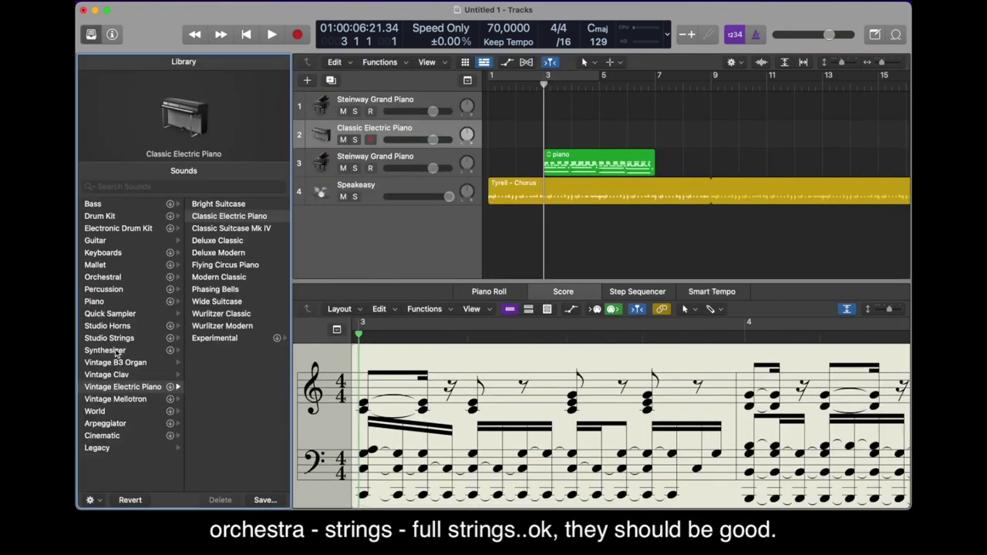
pyautogui.click(107, 277)
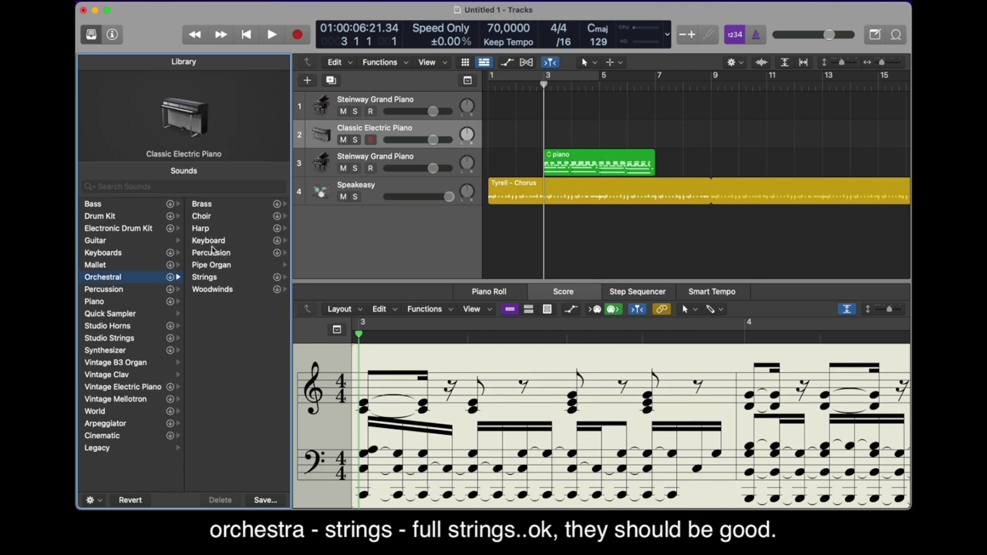
pyautogui.click(205, 277)
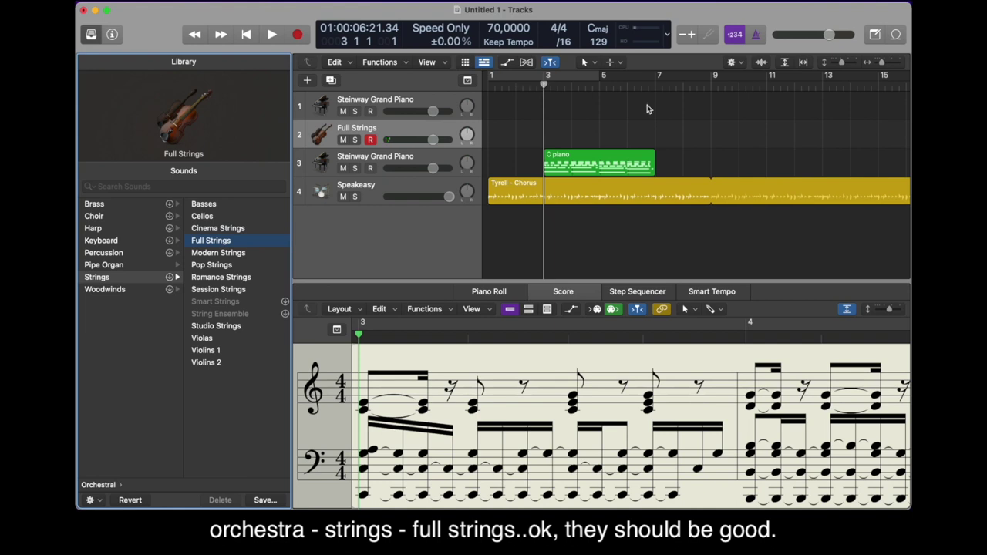
# Loop the piano region from bar 7 to past bar 15
pyautogui.moveTo(655, 158); pyautogui.dragTo(909, 153)
pyautogui.hscroll(-15, 703, 194)
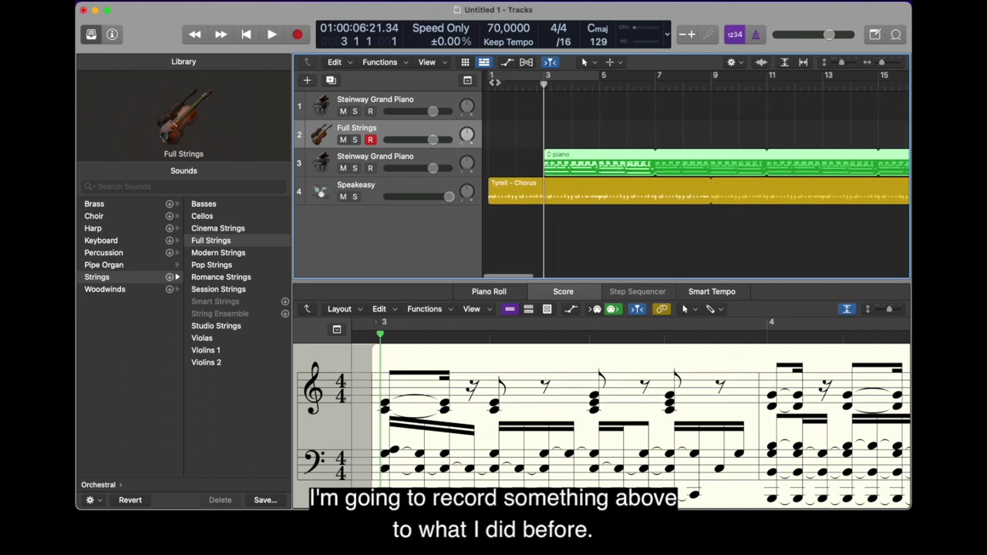
# Record a strings part on the Full Strings track, starting from bar 2 and stopping just after bar 7
pyautogui.click(493, 82)
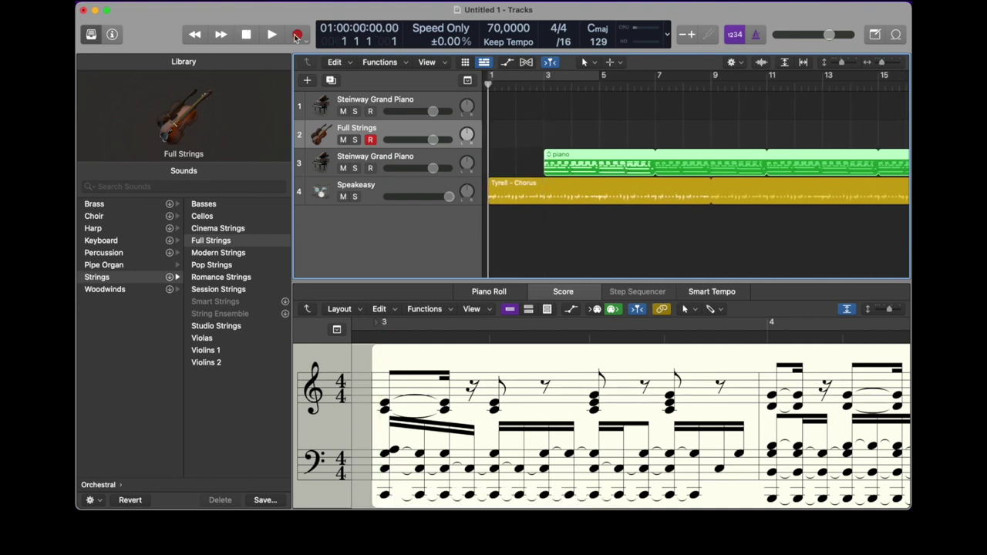
pyautogui.click(517, 84)
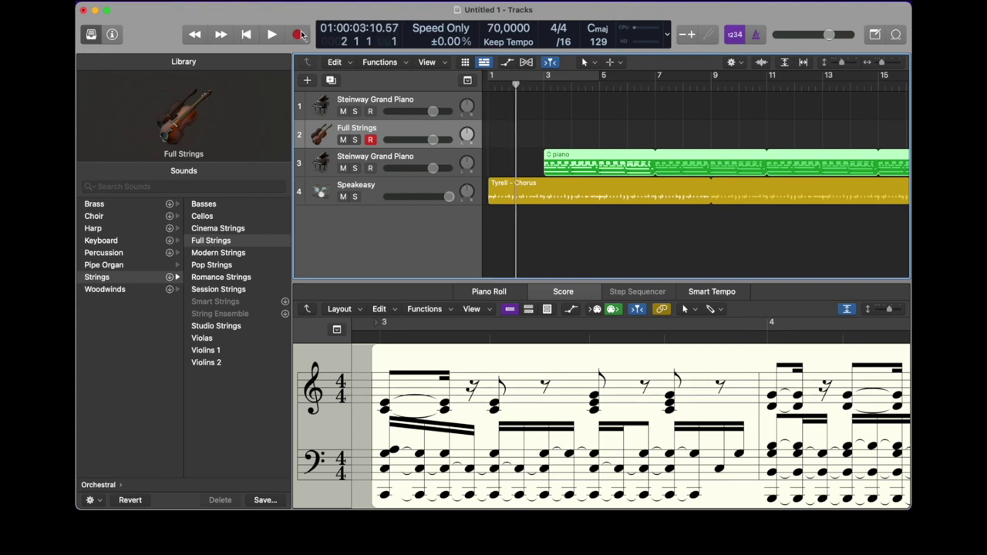
pyautogui.click(298, 34)
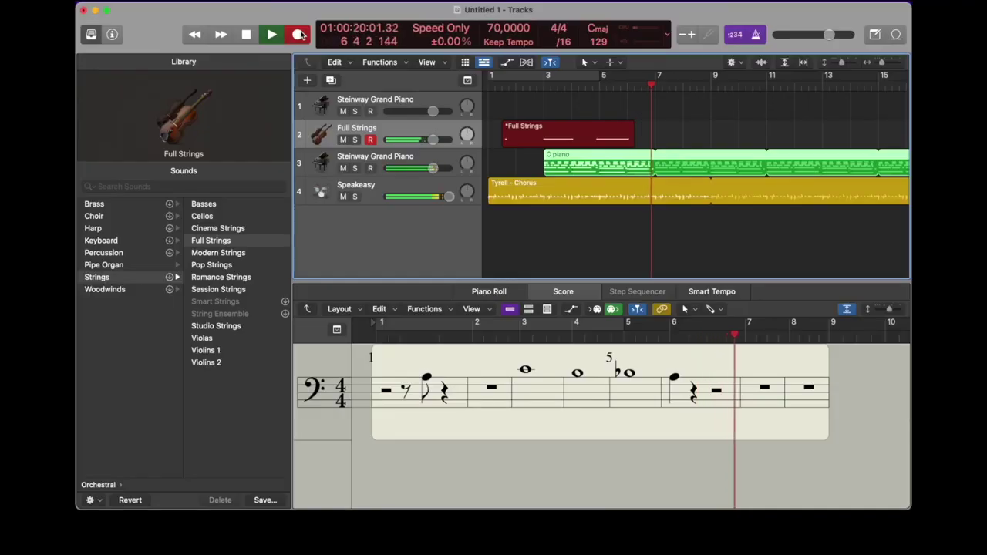
pyautogui.press('space')
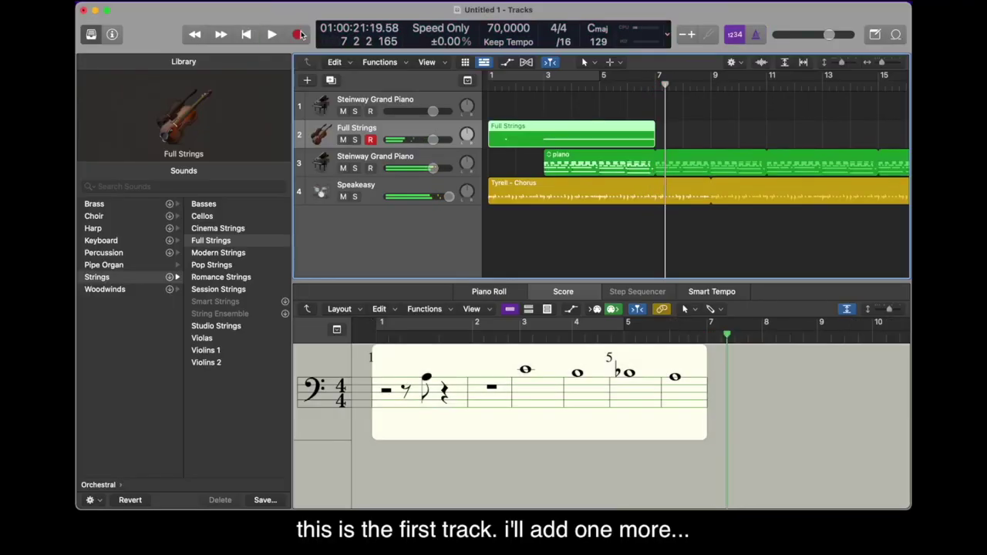
# Add a new software instrument track below Full Strings and give it the Cellos sound from the Orchestral Strings category
pyautogui.rightClick(422, 132)
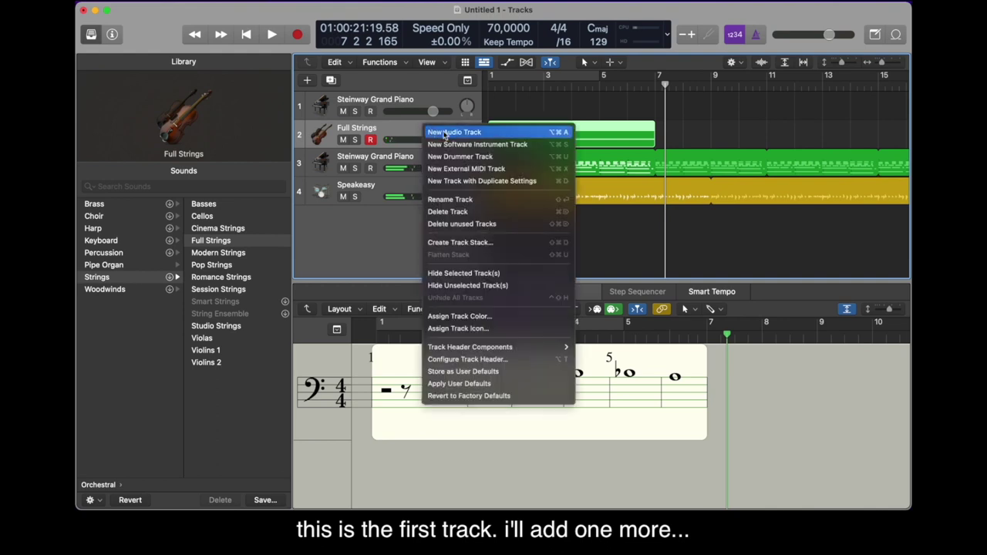
pyautogui.click(455, 145)
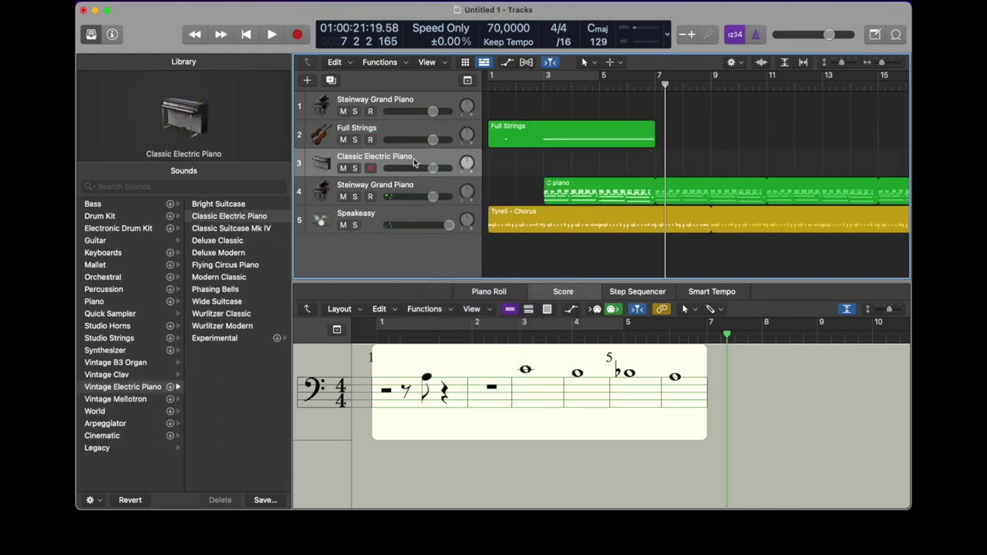
pyautogui.click(117, 279)
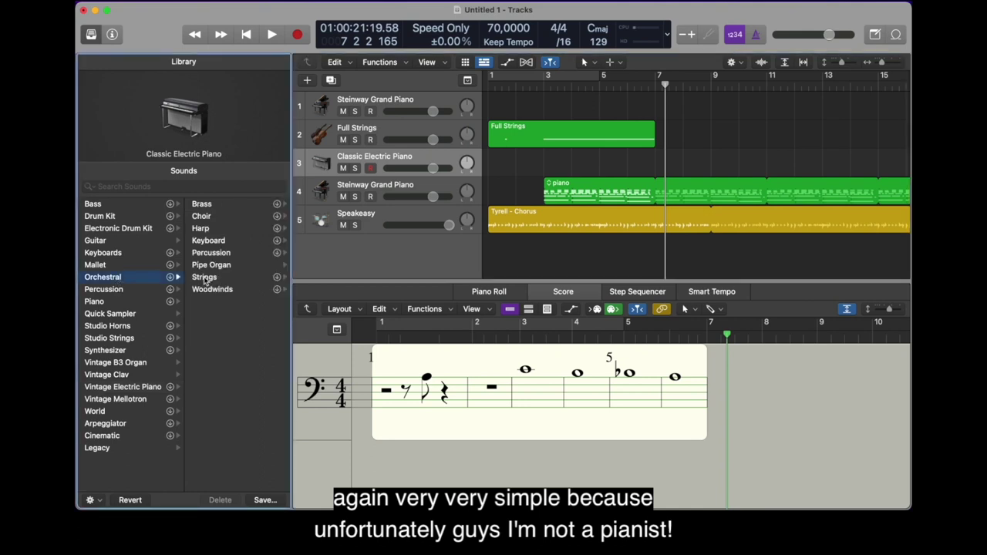
pyautogui.click(204, 277)
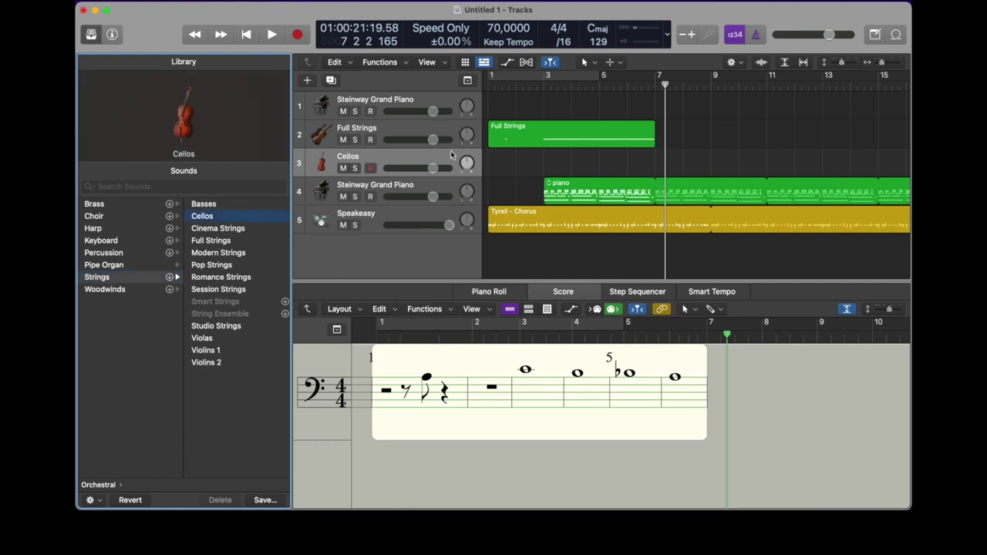
# Record a cello part on the Cellos track, starting from bar 2 and stopping at bar 11
pyautogui.click(412, 164)
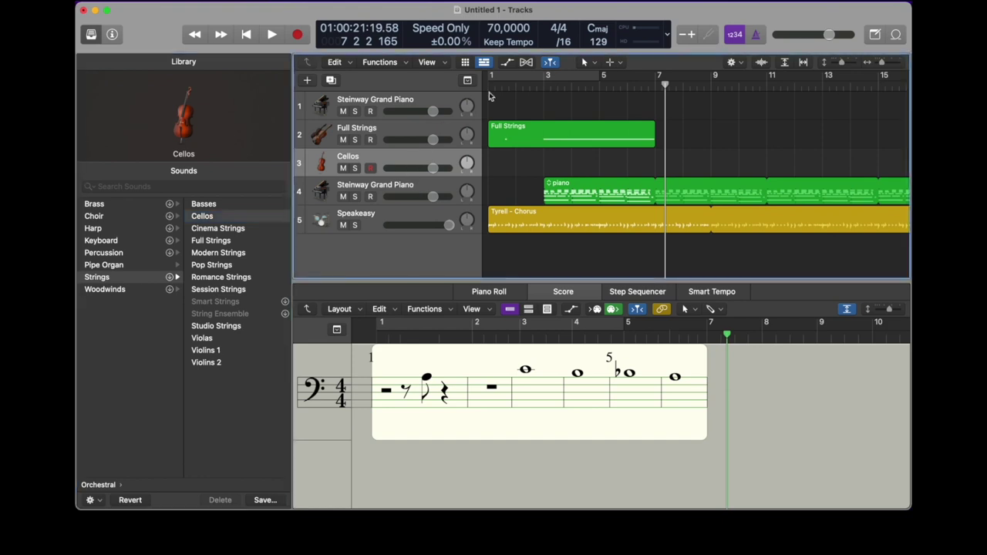
pyautogui.click(516, 85)
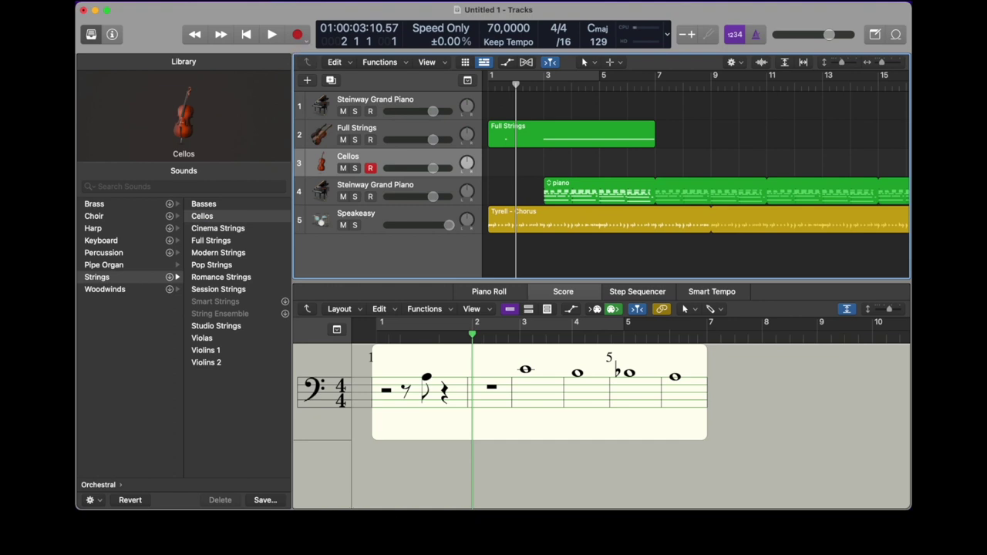
pyautogui.click(298, 36)
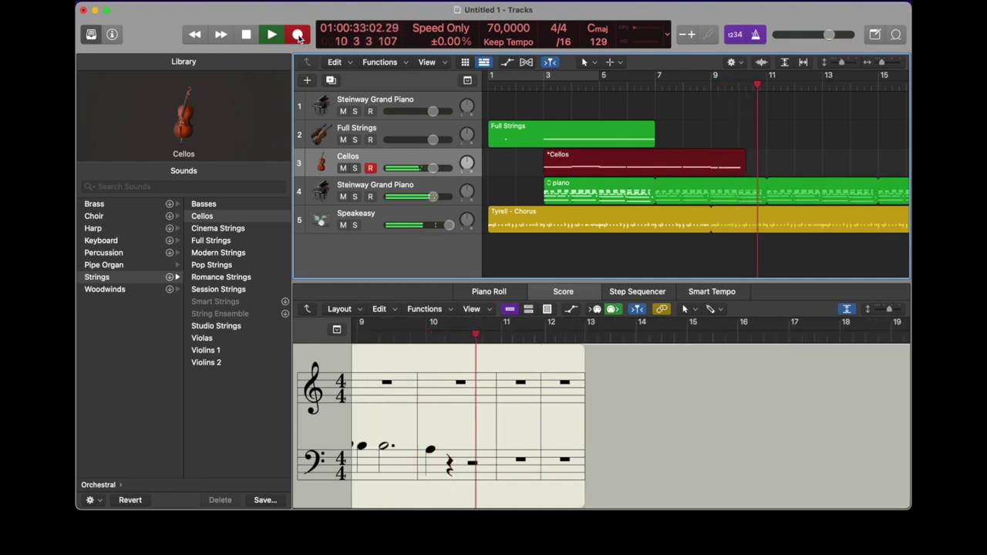
pyautogui.click(297, 36)
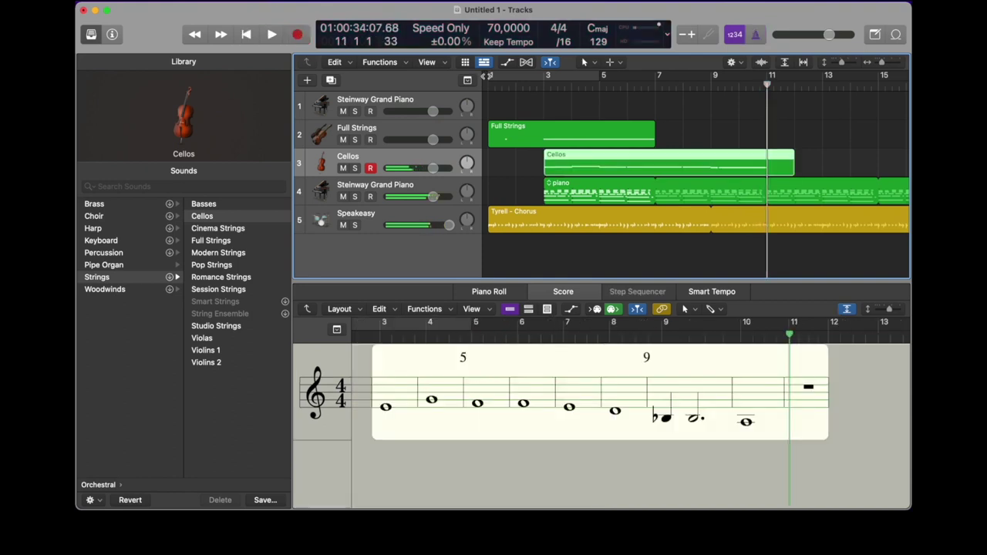
# Play the song from bar 3 to about bar 7 and slightly raise the Cellos track's volume during playback
pyautogui.click(542, 85)
pyautogui.press('space')
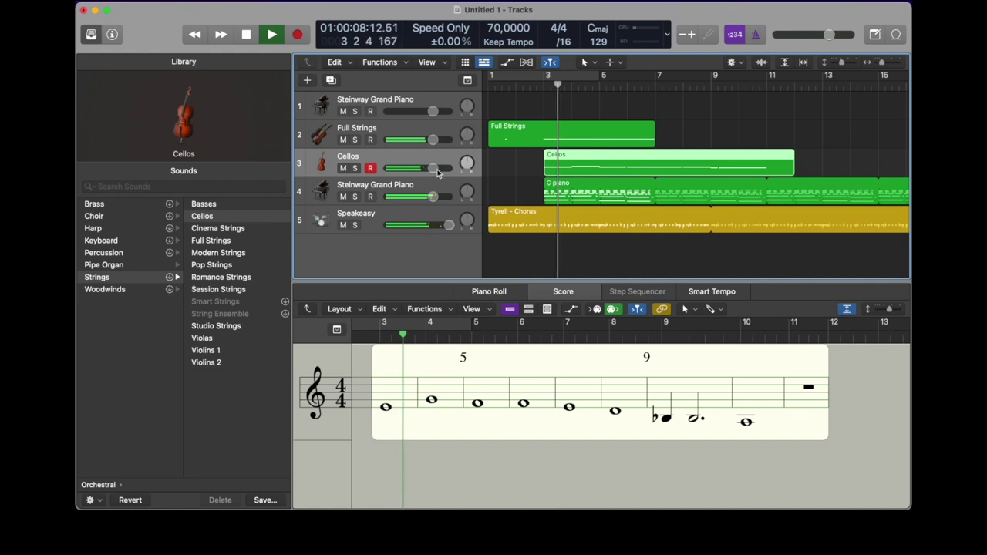
pyautogui.moveTo(433, 167)
pyautogui.moveTo(436, 167); pyautogui.dragTo(440, 167)
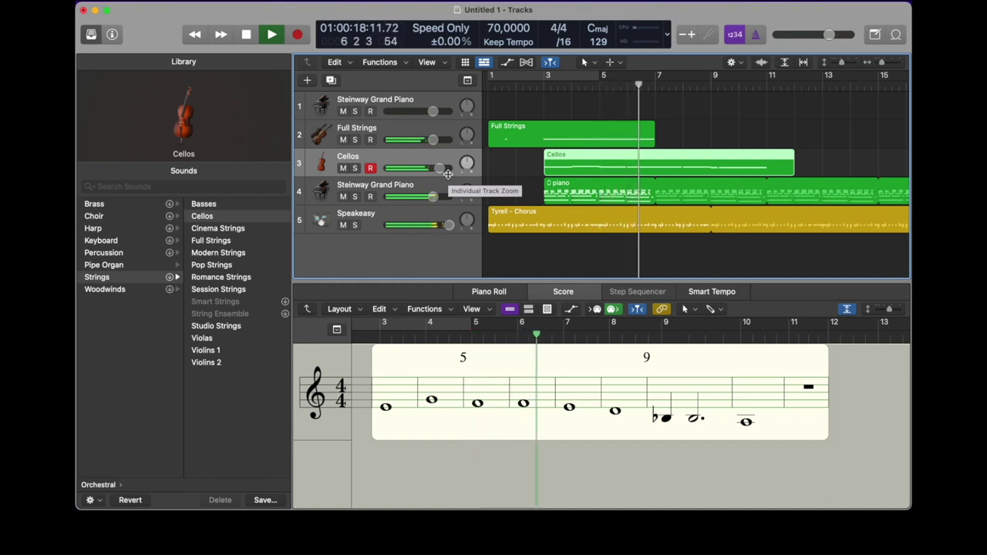
pyautogui.press('space')
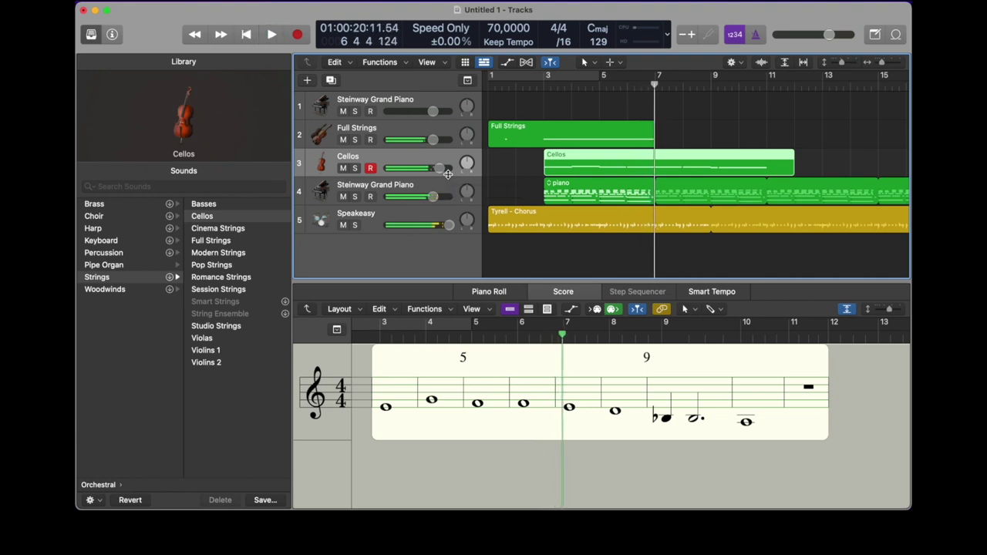
# Set a four-bar cycle range from bar 3 to bar 7 and play it
pyautogui.moveTo(547, 76); pyautogui.dragTo(651, 84)
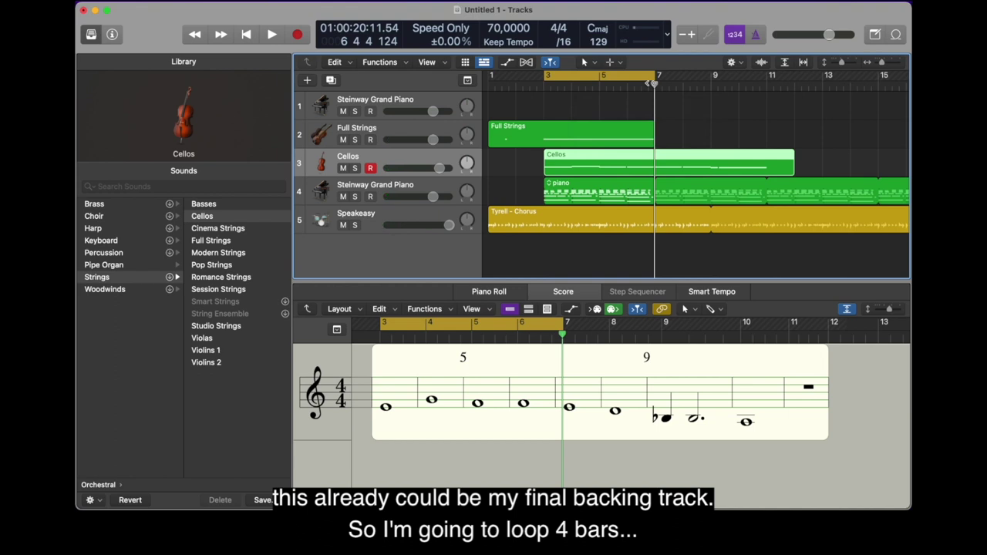
pyautogui.press('space')
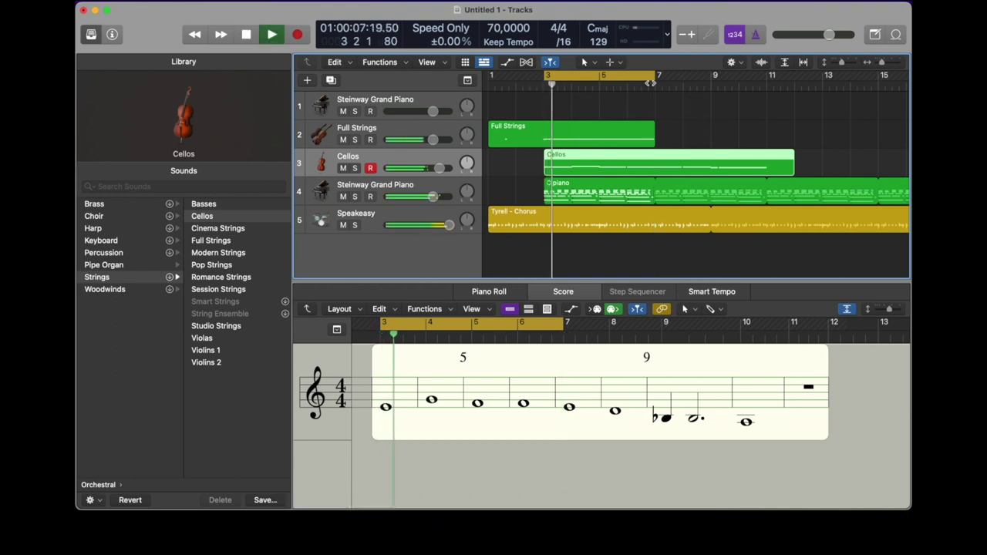